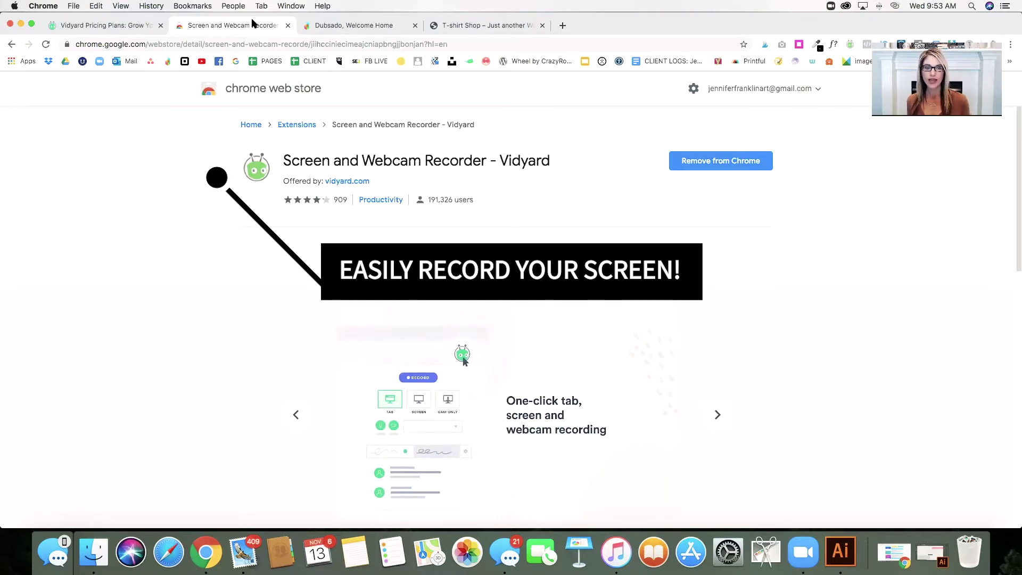
Step: Page the recorder's screenshot carousel past 'Include yourself in the video' to the Gmail sharing slide
scroll(619, 266, "down", 2)
scroll(619, 267, "down", 2)
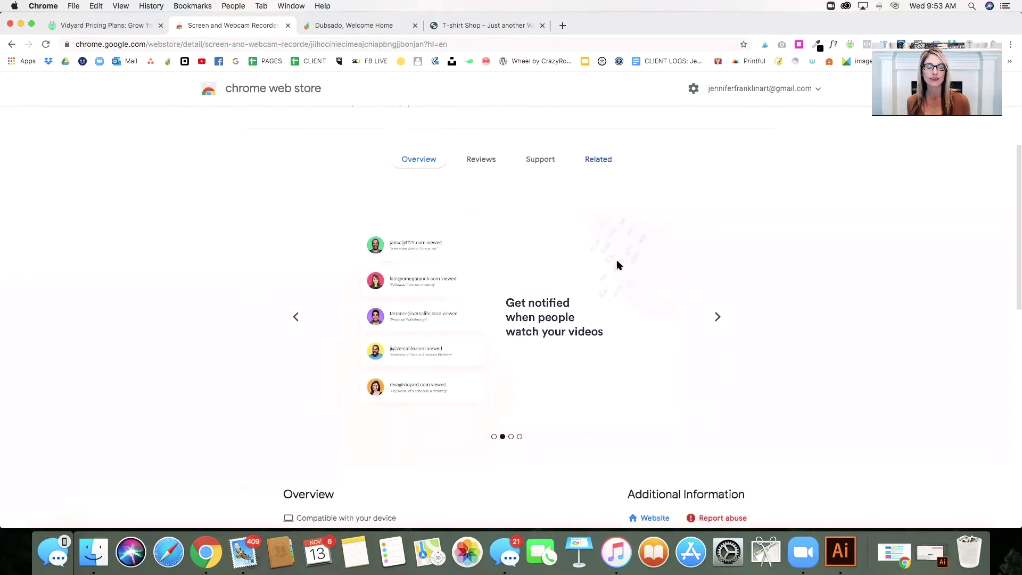
scroll(618, 265, "up", 3)
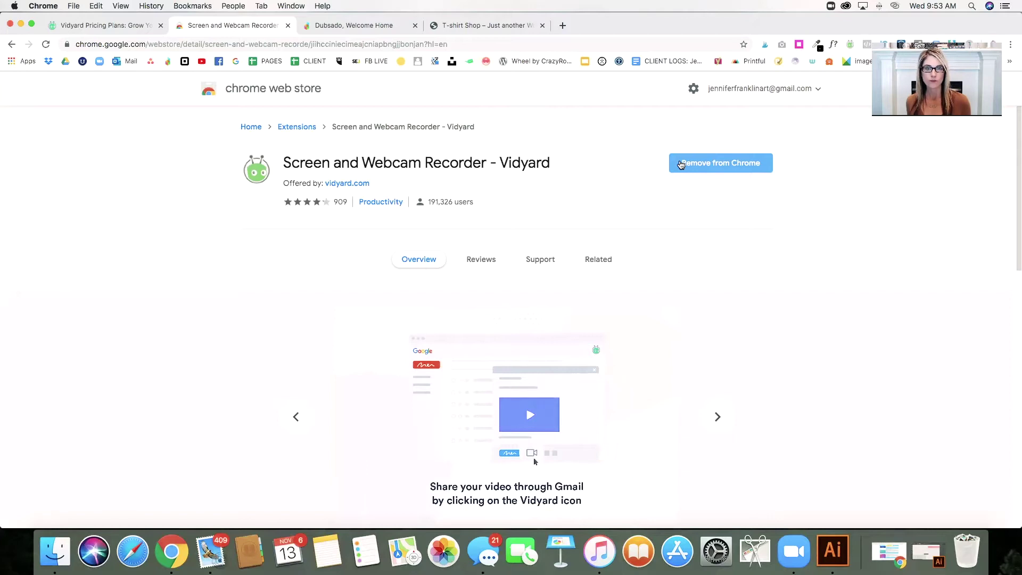
scroll(736, 256, "down", 3)
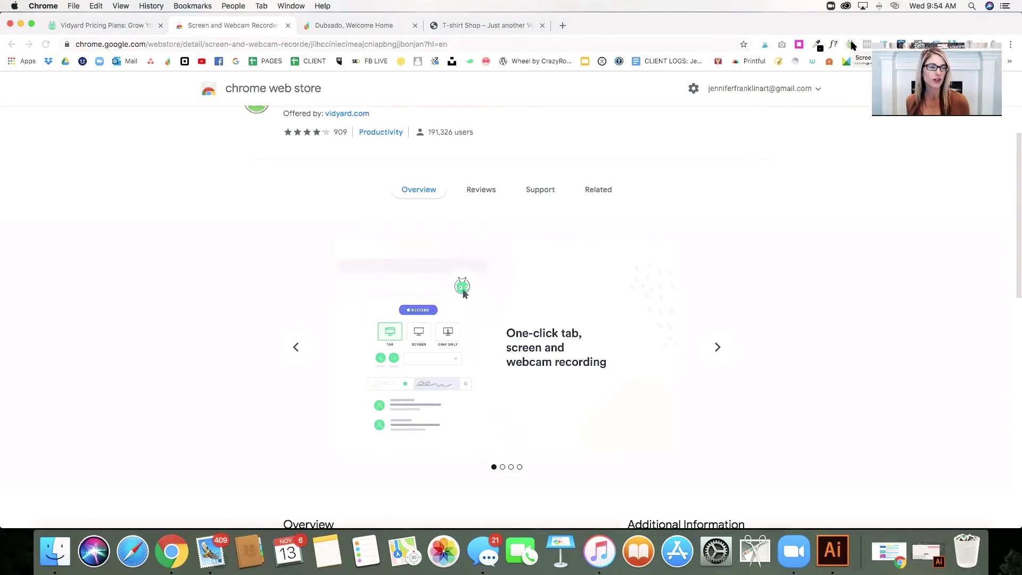
scroll(725, 176, "up", 3)
scroll(723, 176, "down", 1)
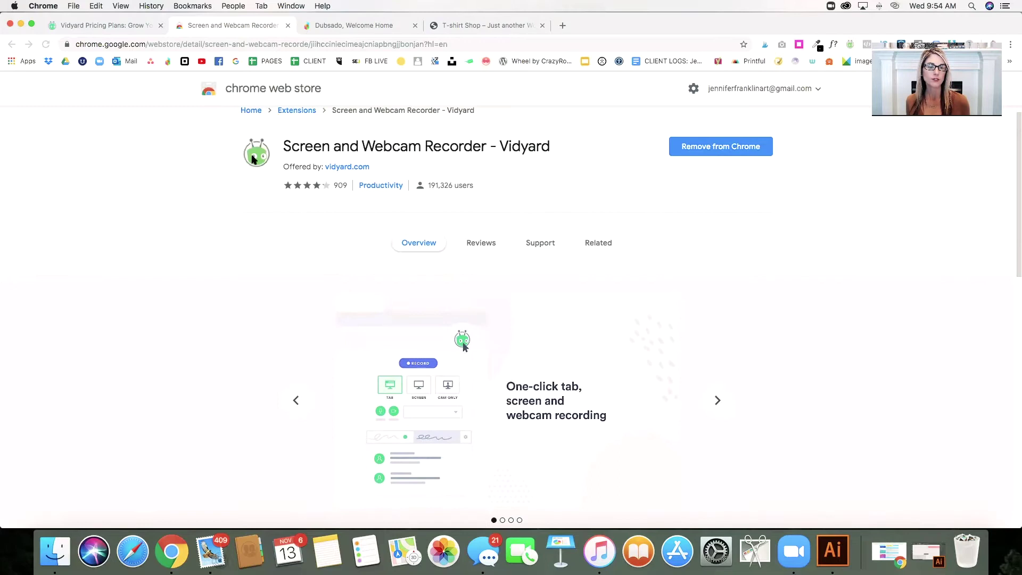
scroll(705, 240, "down", 5)
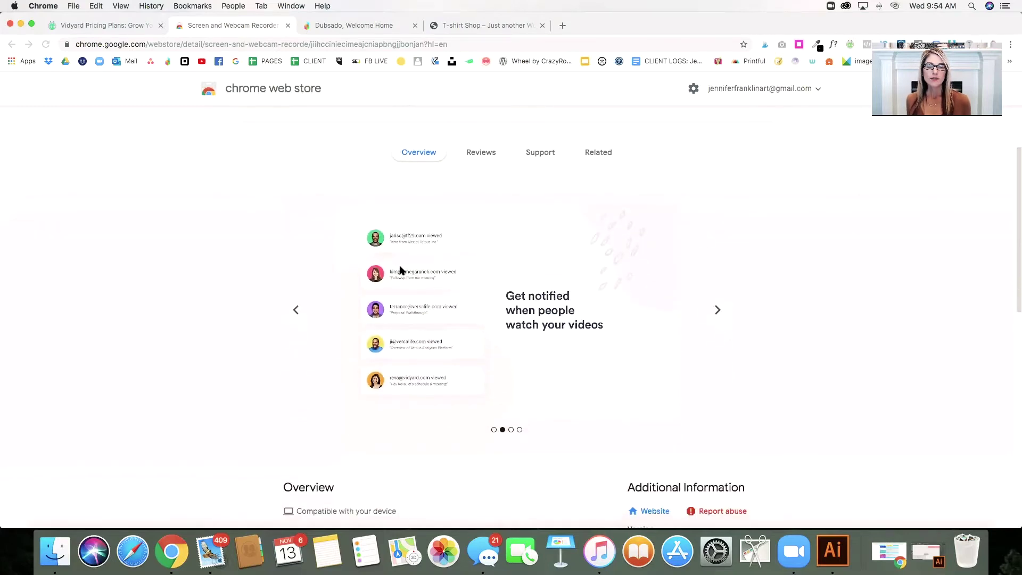
left_click(296, 309)
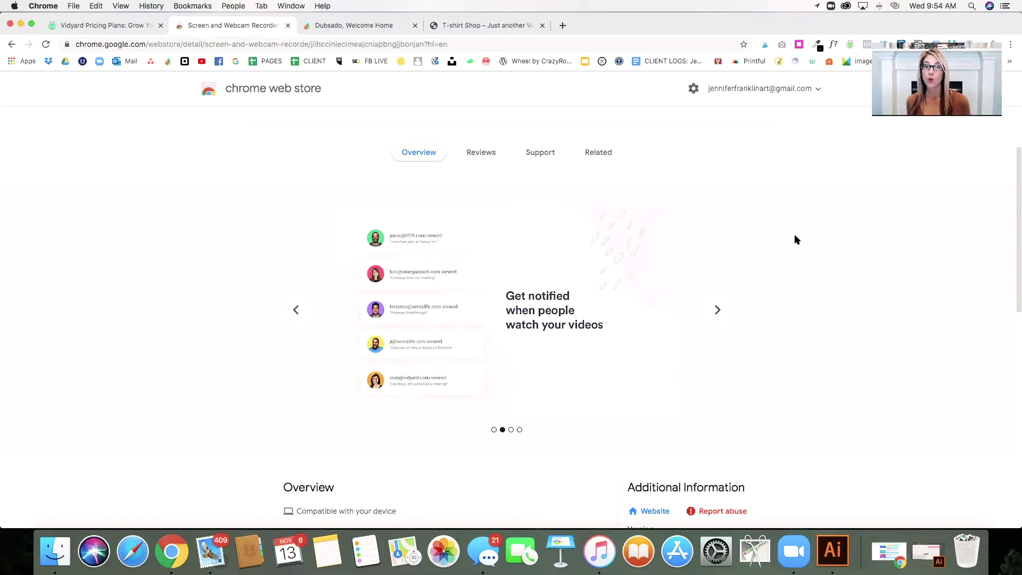
left_click(715, 311)
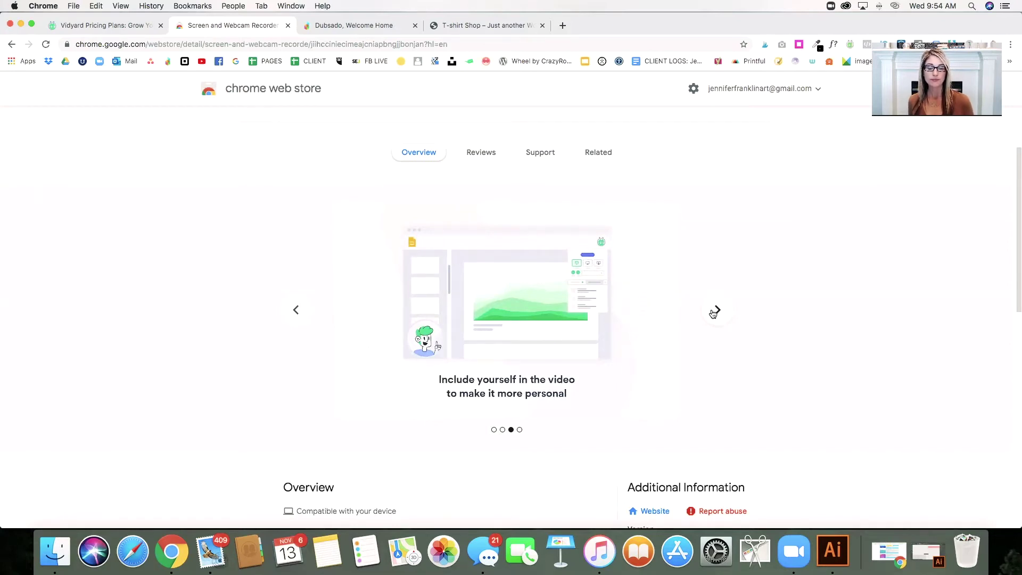
left_click(715, 311)
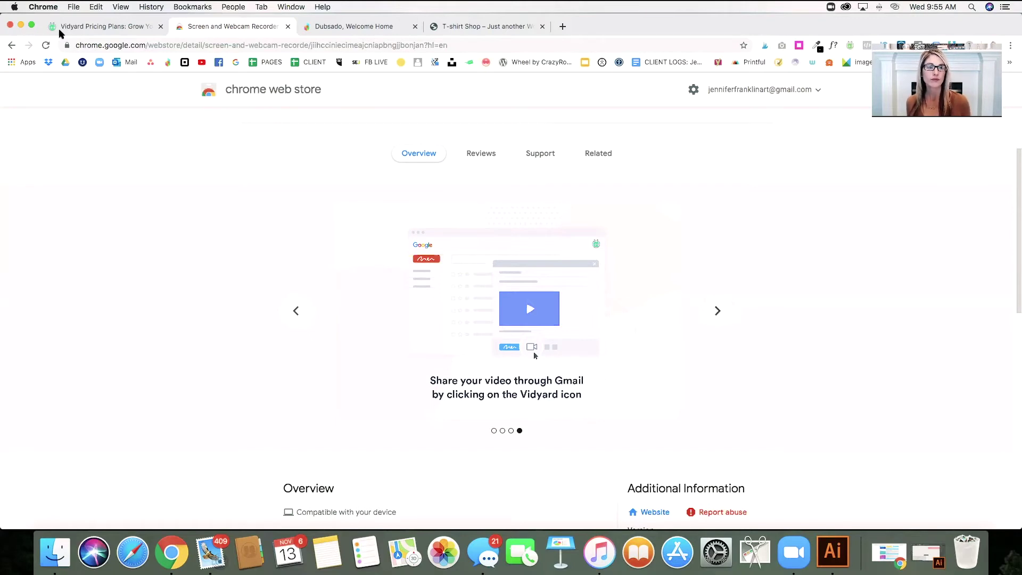
Step: Switch to the Vidyard Pricing Plans tab showing the Marketing plans
left_click(96, 30)
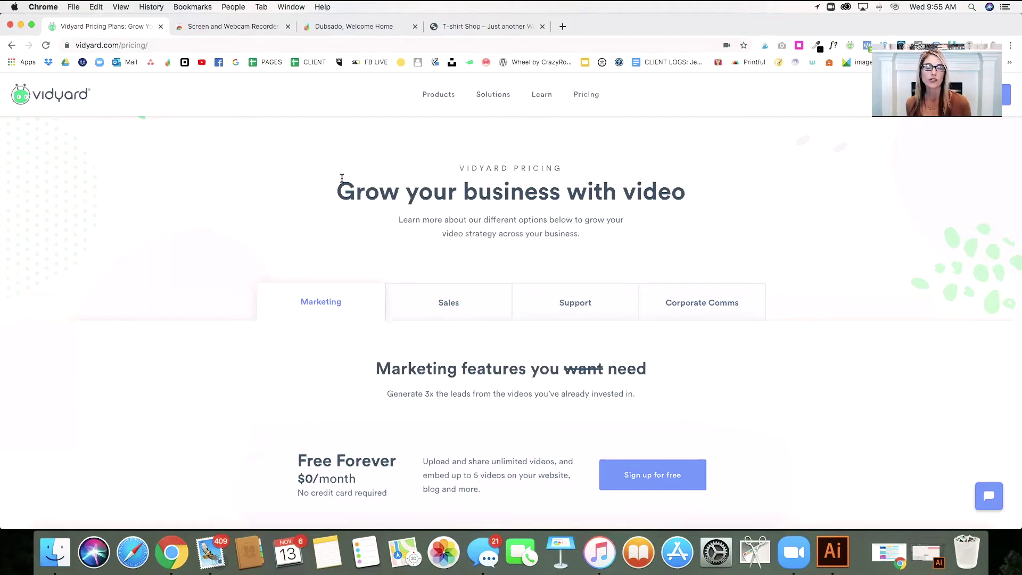
scroll(342, 178, "down", 3)
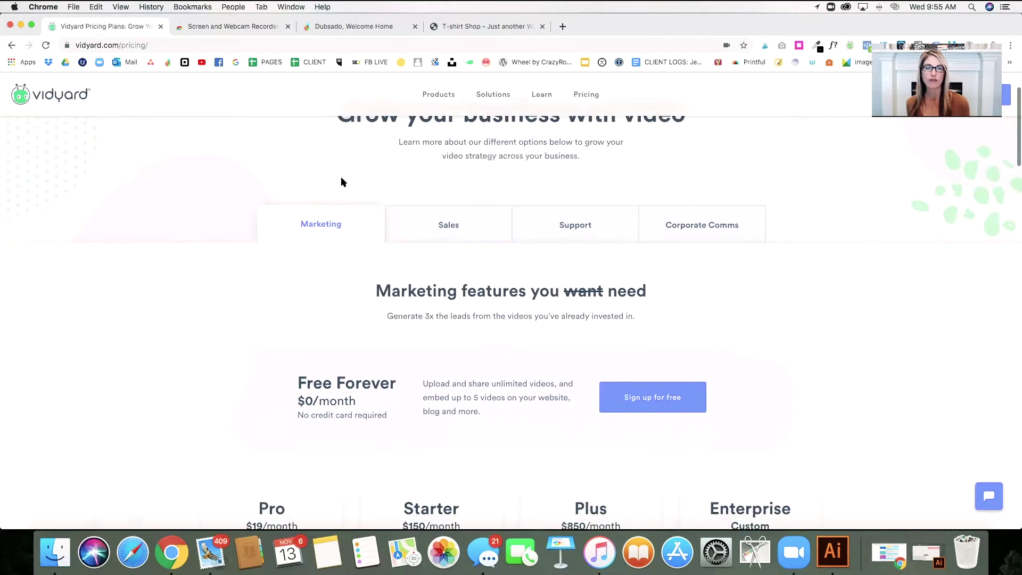
scroll(342, 181, "up", 3)
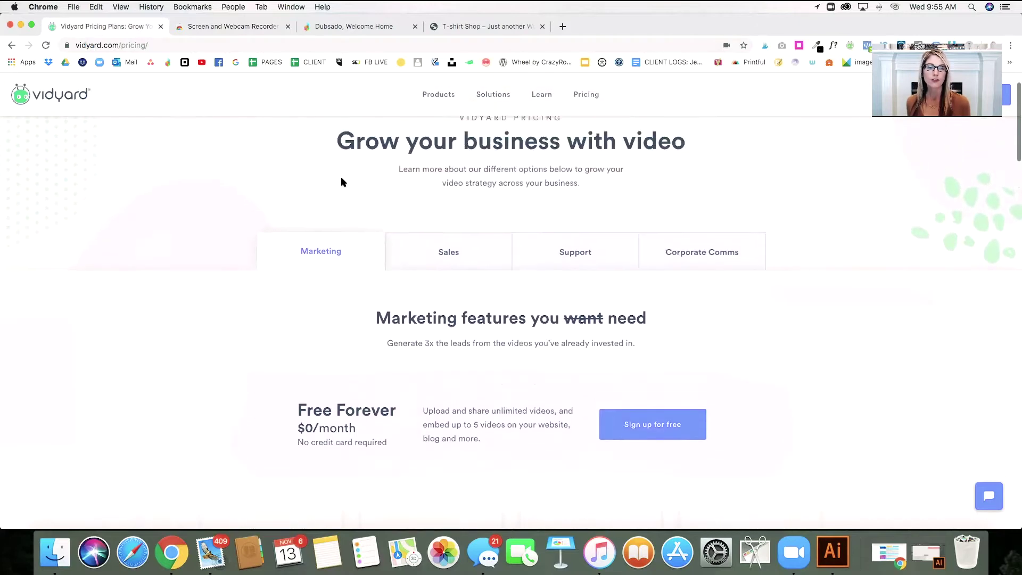
scroll(342, 182, "down", 4)
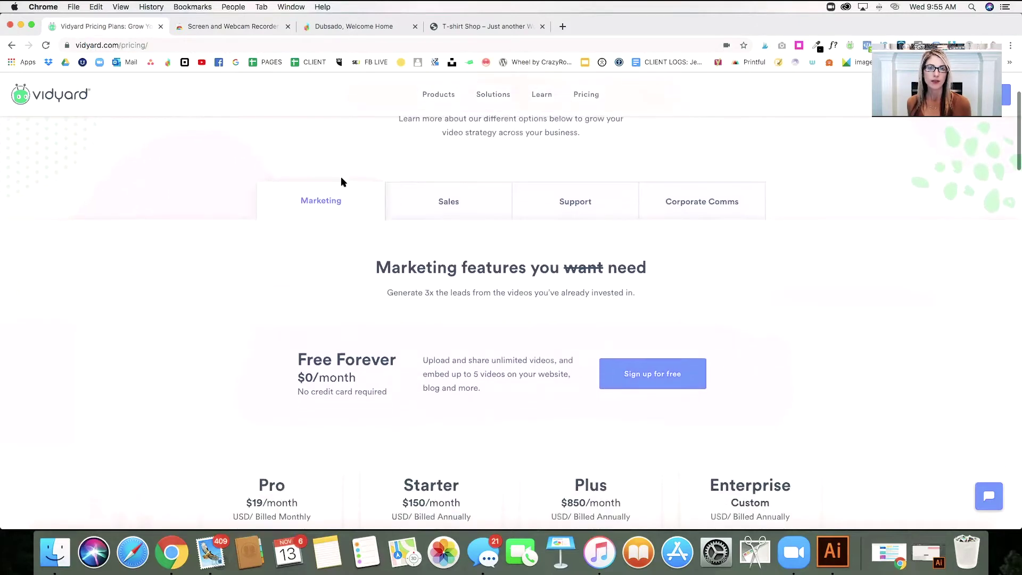
scroll(342, 182, "down", 5)
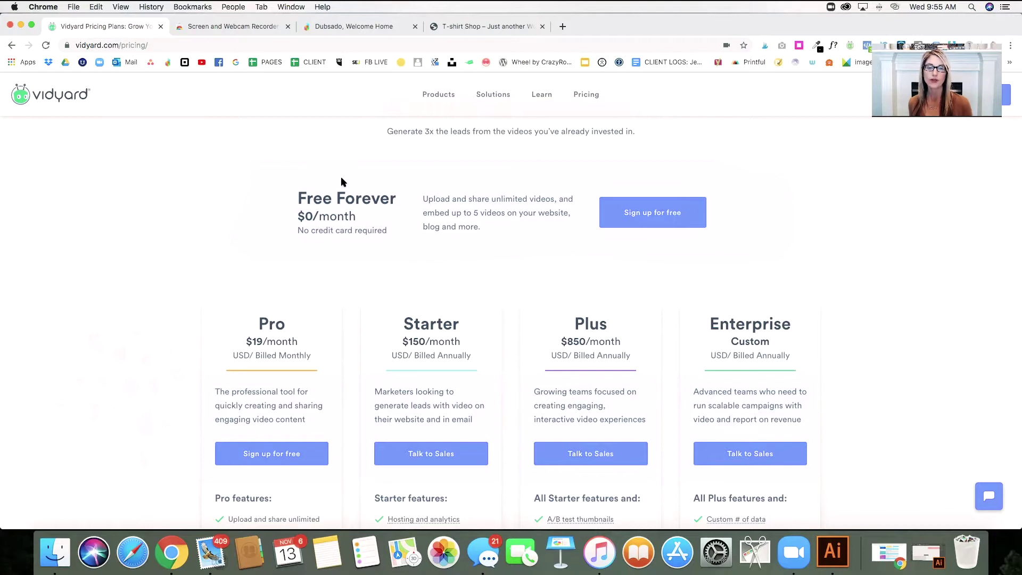
Step: Scroll through the Free Forever ($0/month), Pro, Starter, Plus and Enterprise plan details
scroll(341, 182, "down", 3)
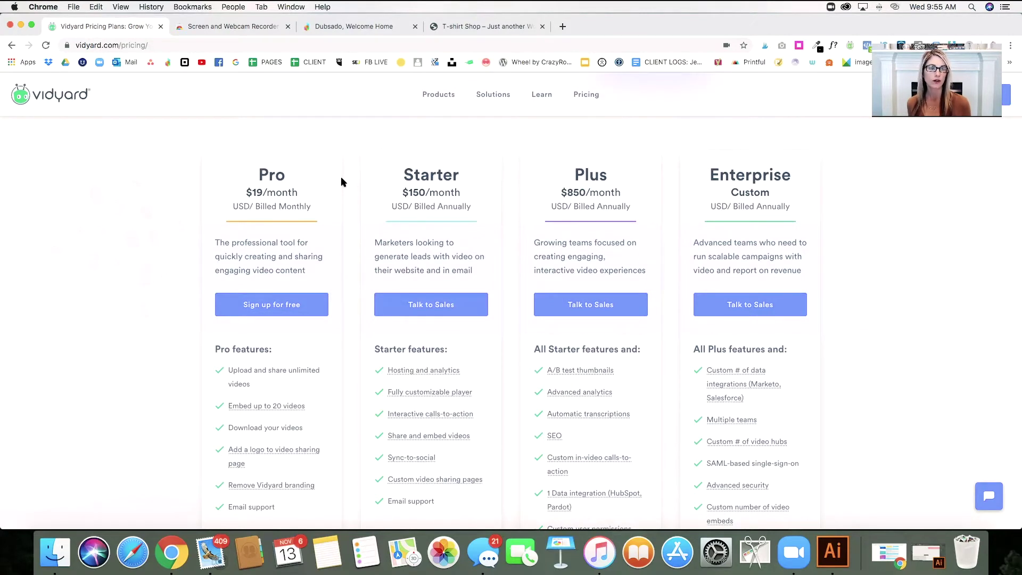
scroll(341, 182, "down", 2)
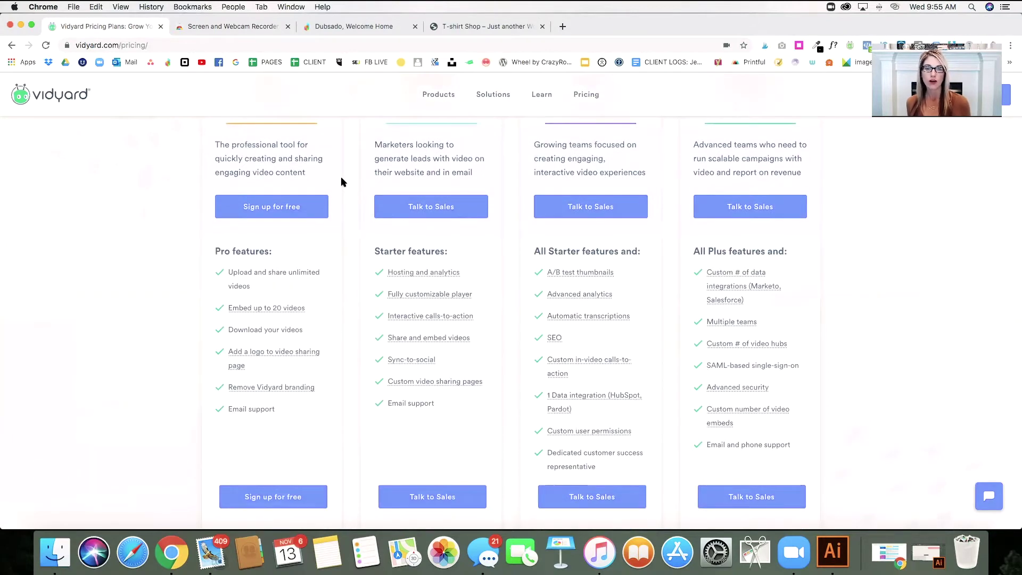
scroll(342, 182, "down", 1)
scroll(341, 181, "down", 2)
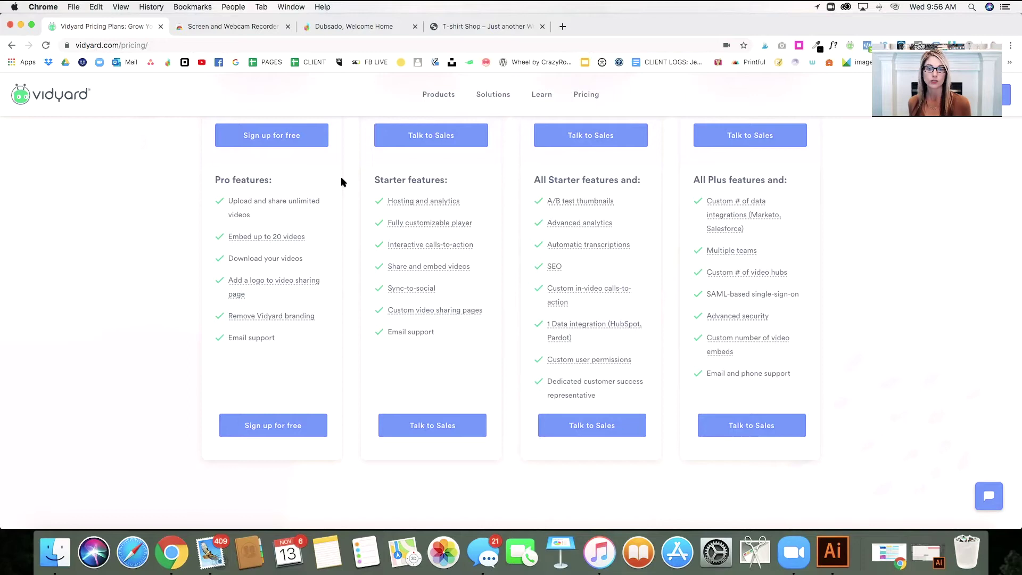
scroll(341, 182, "down", 1)
scroll(341, 182, "down", 3)
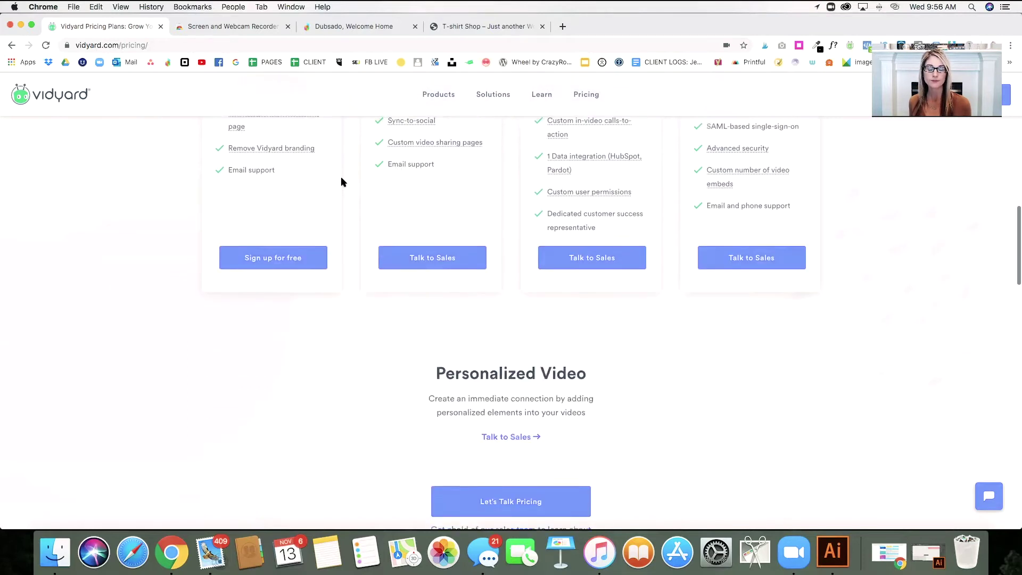
scroll(341, 182, "down", 3)
scroll(341, 183, "down", 1)
scroll(341, 182, "down", 2)
scroll(341, 182, "up", 8)
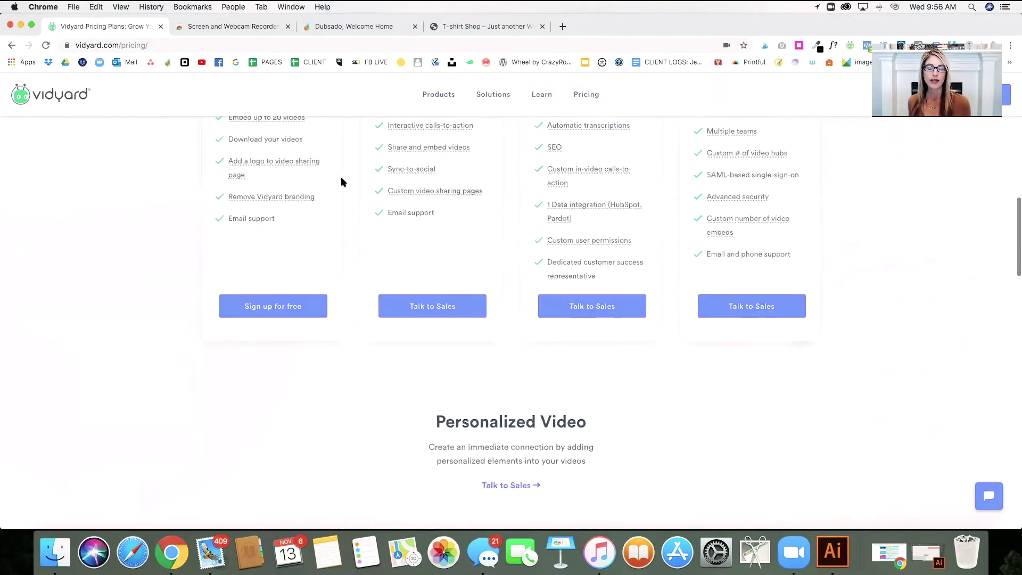
scroll(341, 182, "up", 8)
scroll(341, 182, "up", 2)
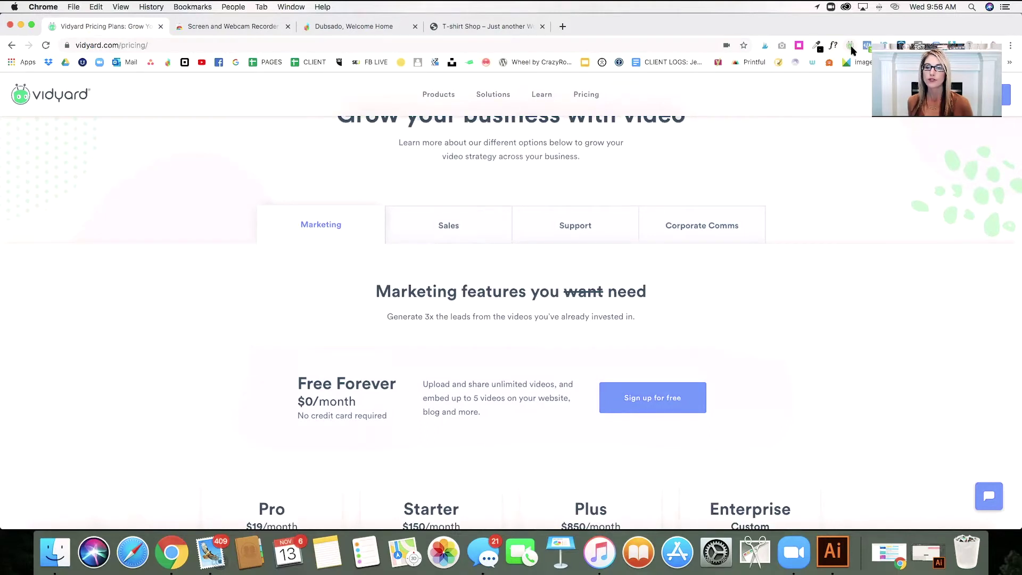
Step: Choose Cam Only in the Vidyard extension popup and start the recording countdown
left_click(851, 45)
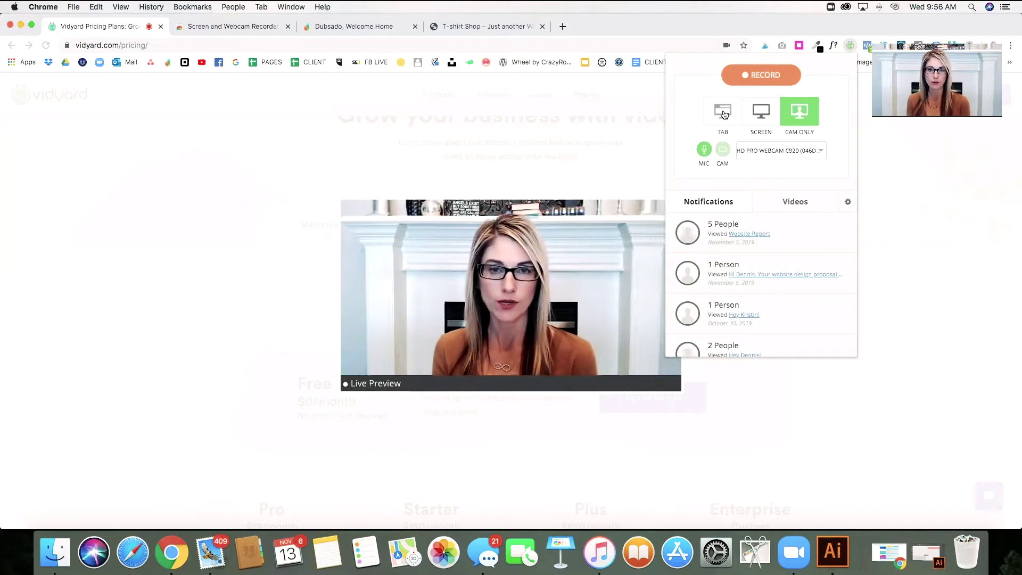
left_click(760, 114)
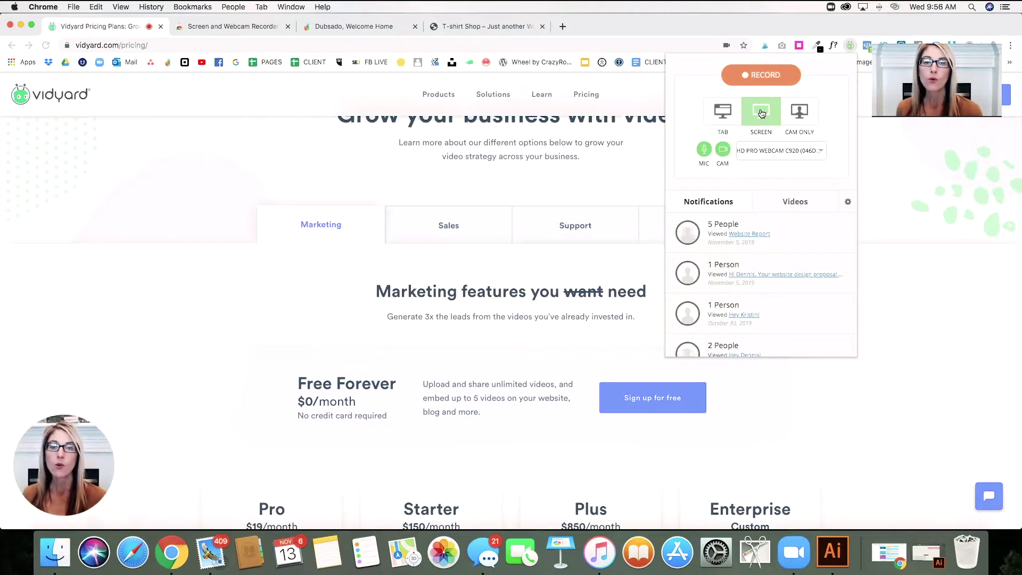
left_click(733, 111)
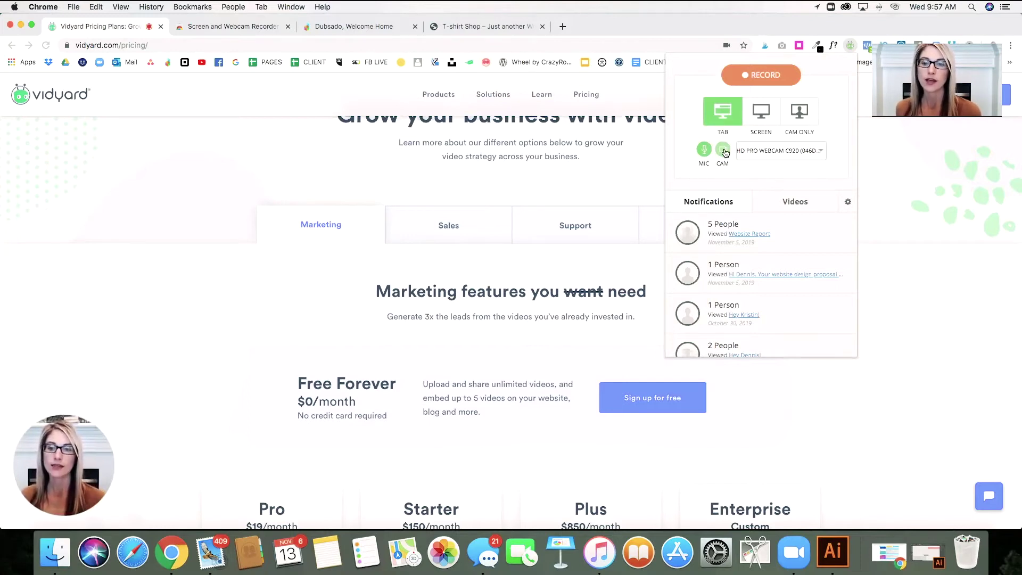
left_click(807, 113)
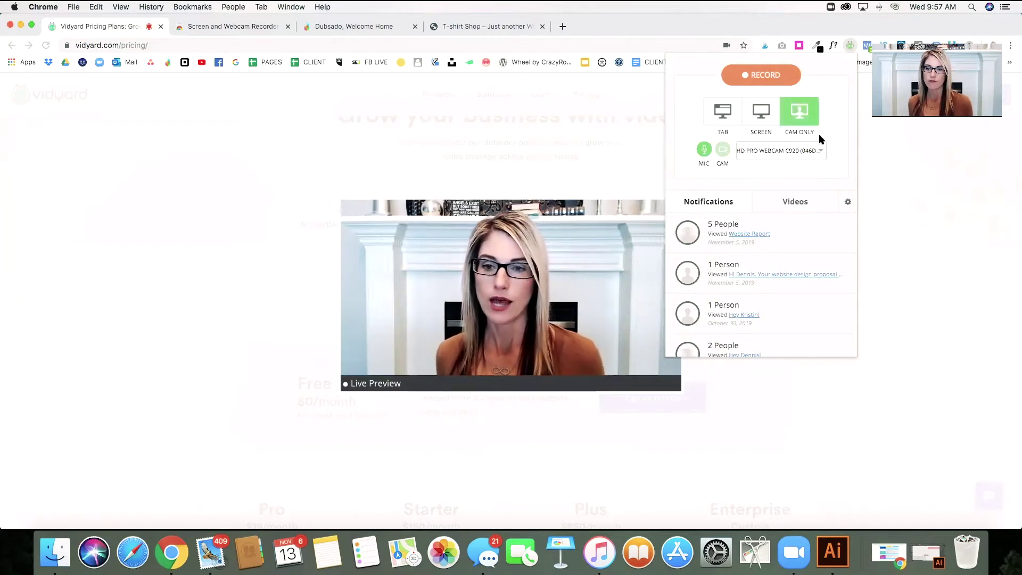
left_click(761, 79)
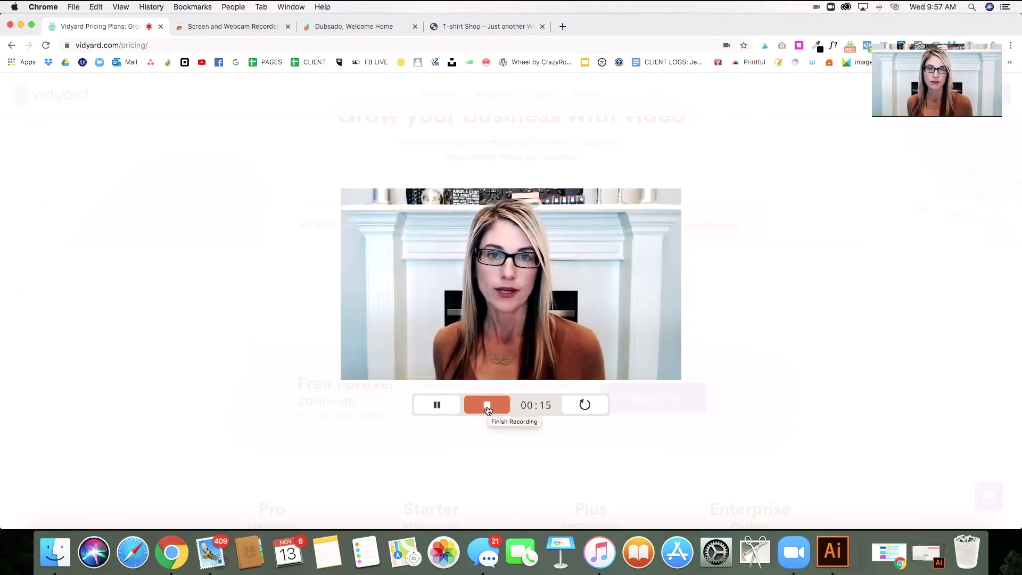
Step: Pause, restart to discard the first take, then record again and finish the recording
left_click(443, 411)
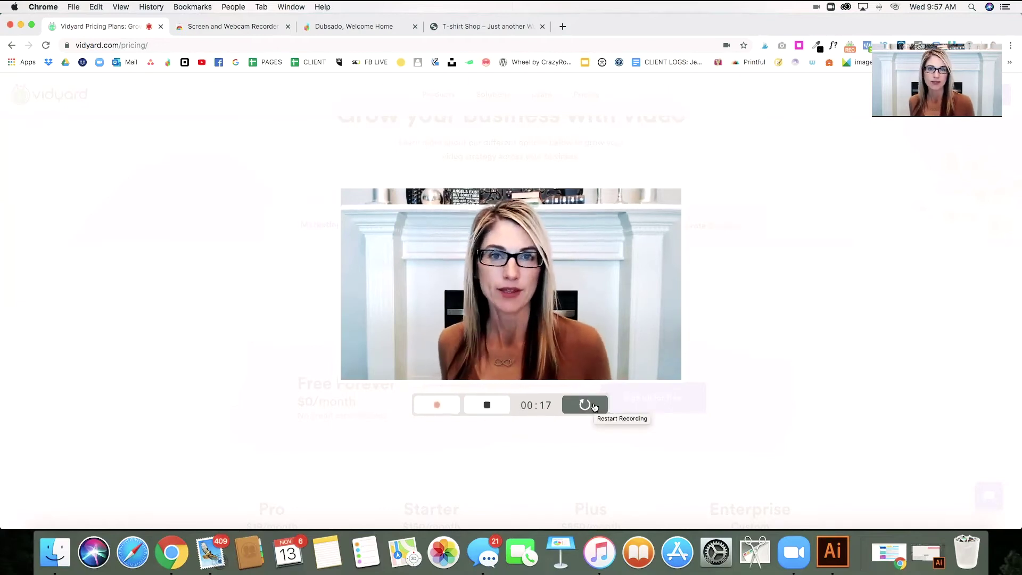
left_click(592, 407)
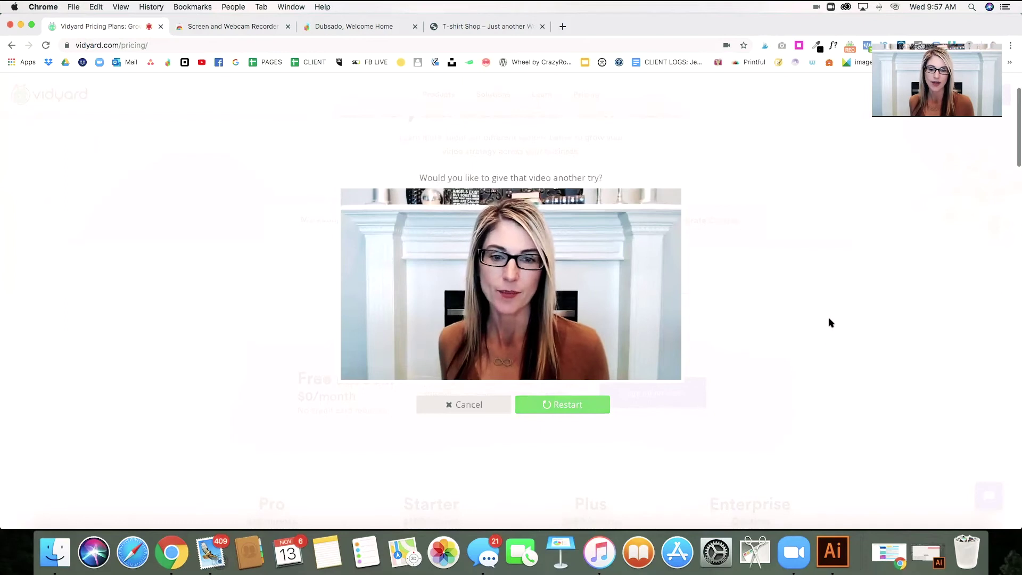
left_click(556, 407)
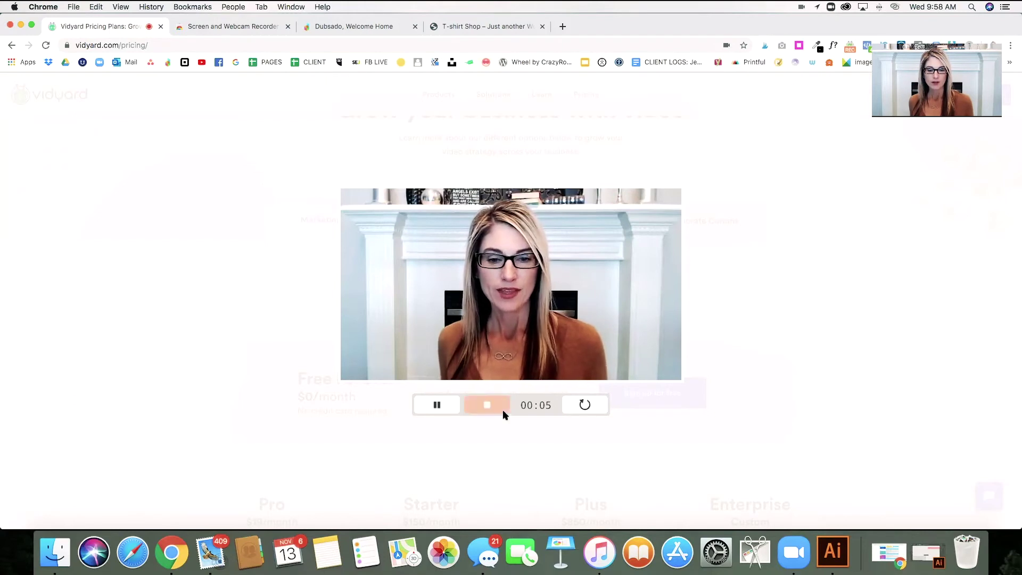
left_click(489, 406)
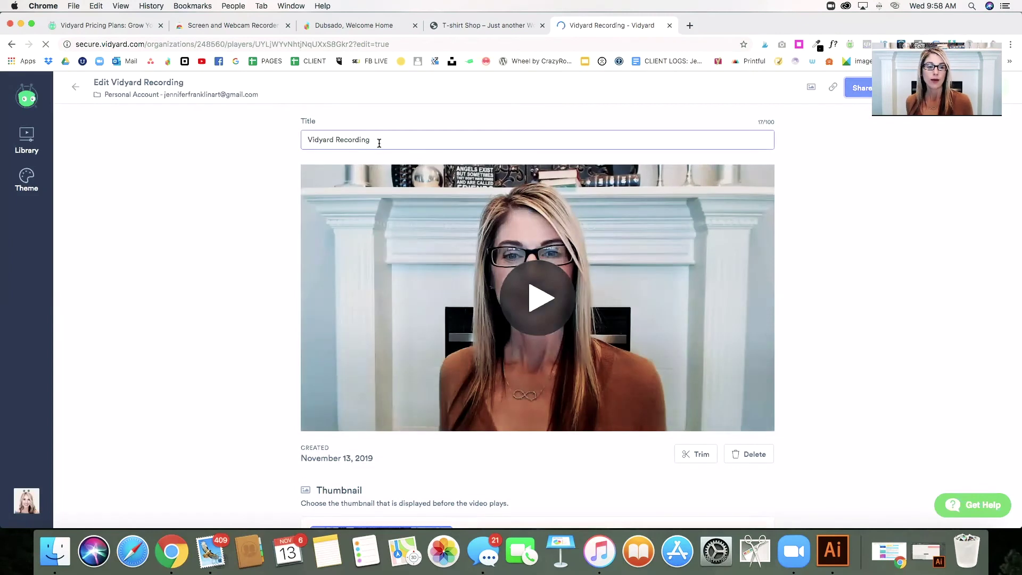
Step: Set the new recording's thumbnail to the Animated option in the Thumbnail section
left_click_drag(380, 139, 296, 139)
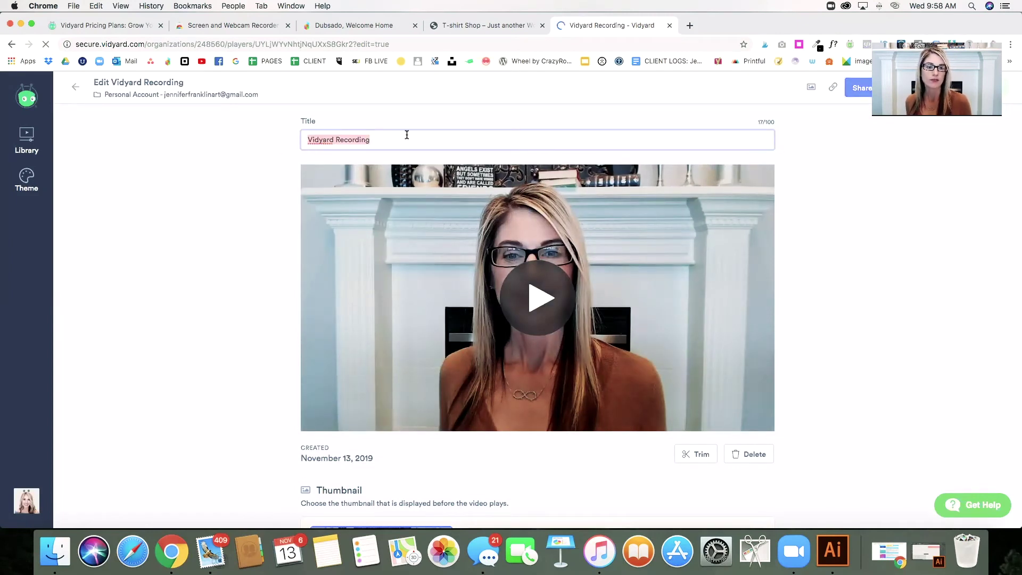
scroll(406, 135, "down", 2)
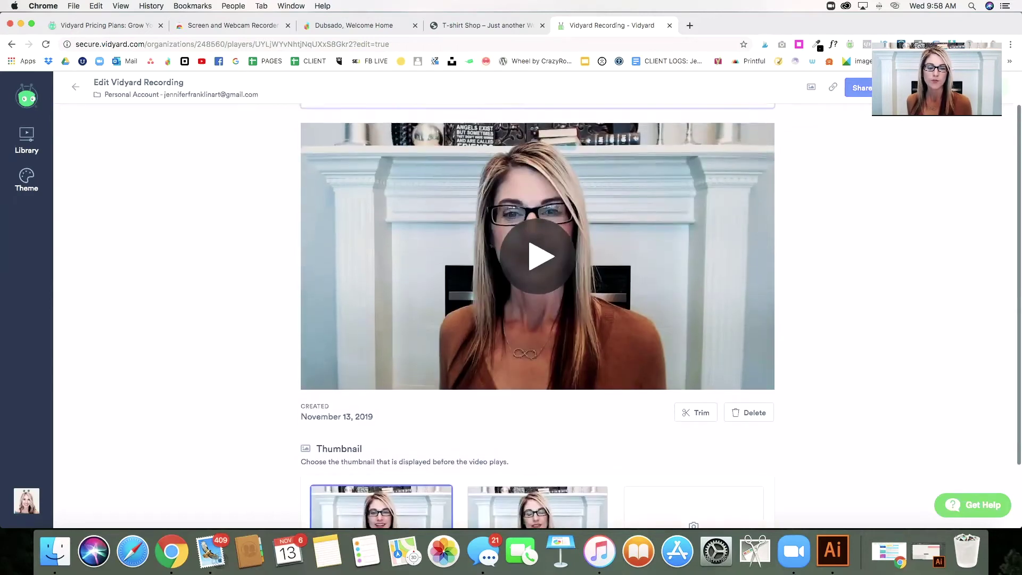
scroll(407, 134, "down", 3)
scroll(407, 135, "up", 2)
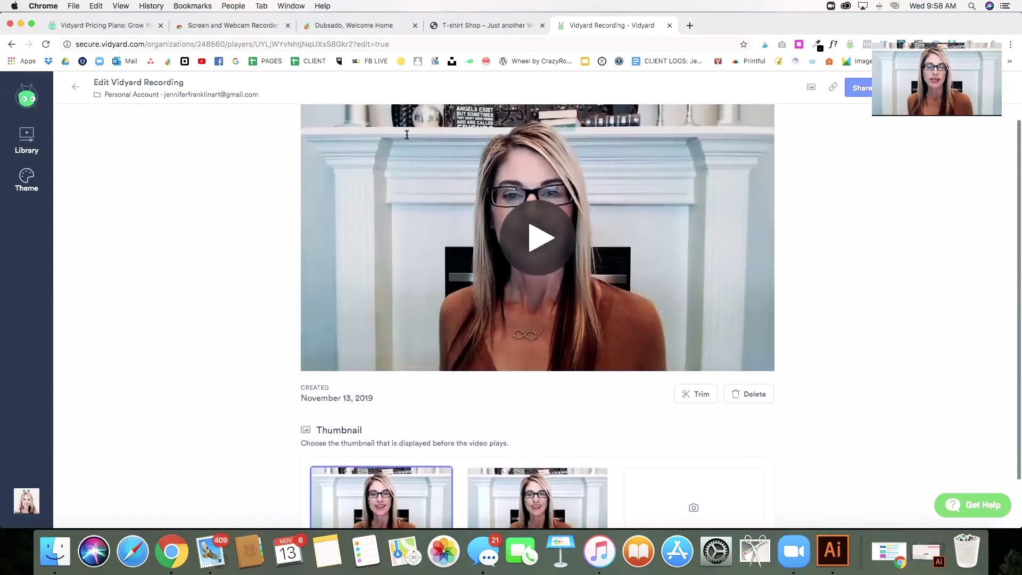
scroll(407, 134, "down", 2)
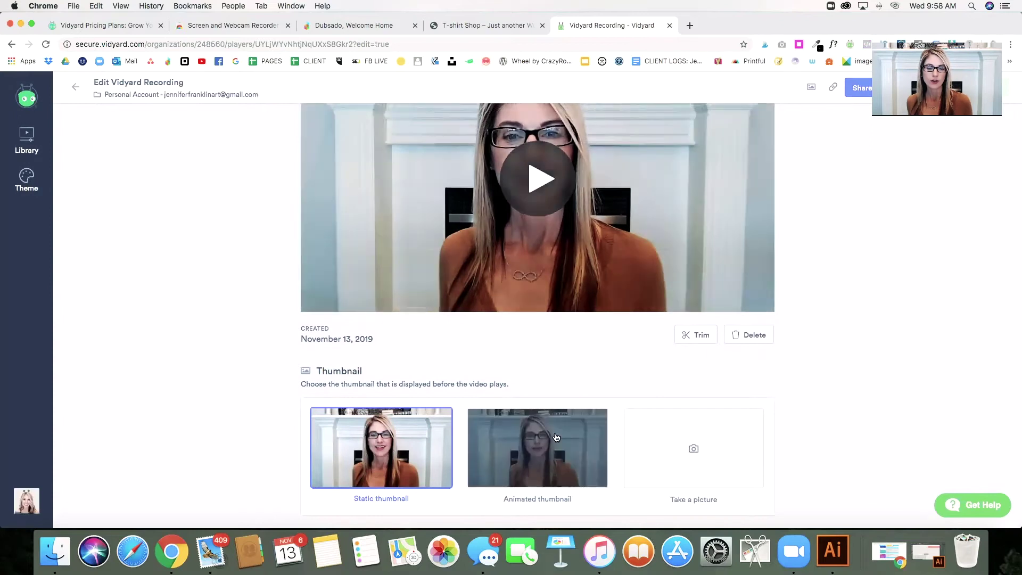
left_click(556, 438)
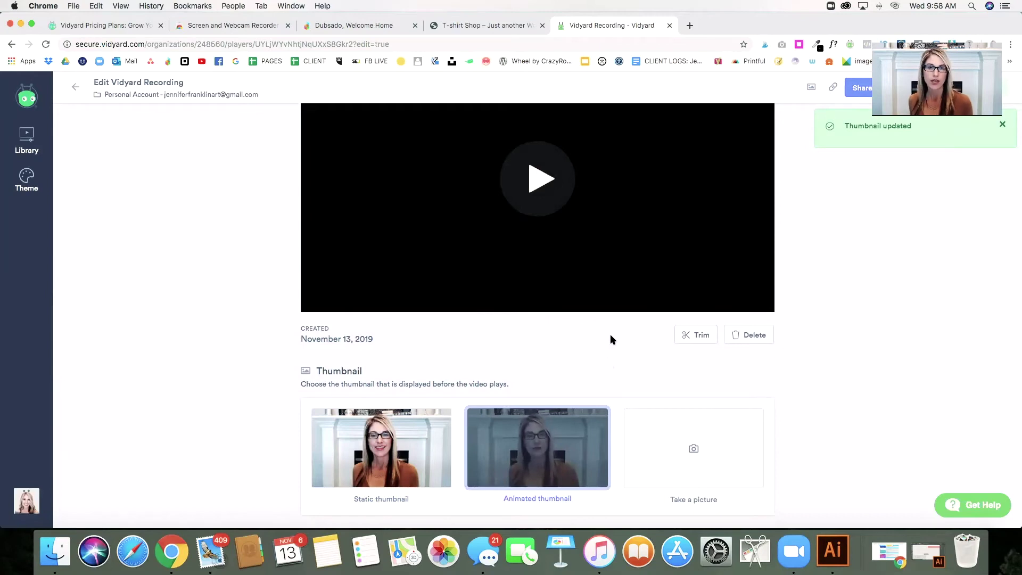
scroll(610, 335, "up", 2)
scroll(543, 287, "down", 2)
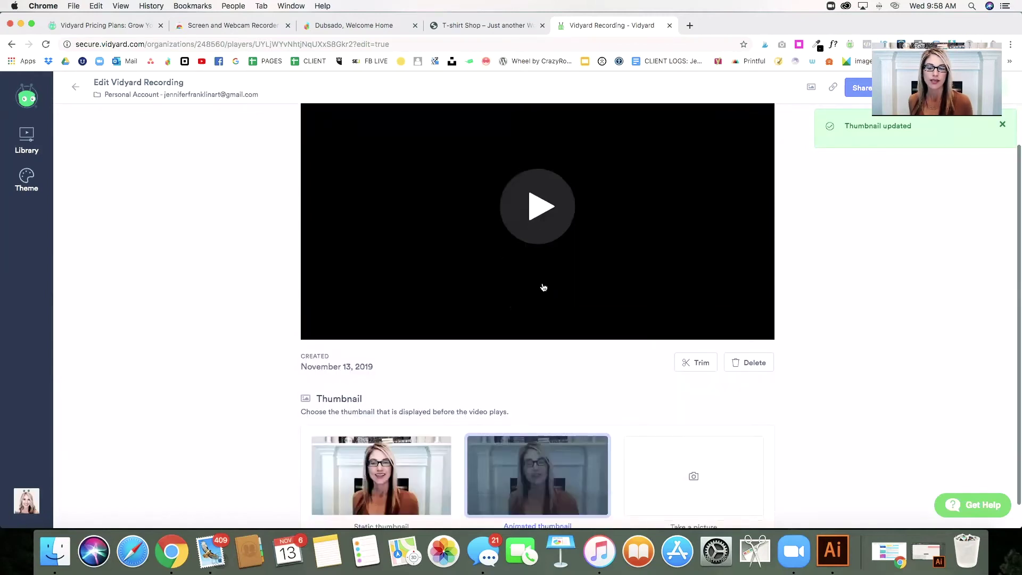
scroll(543, 288, "up", 1)
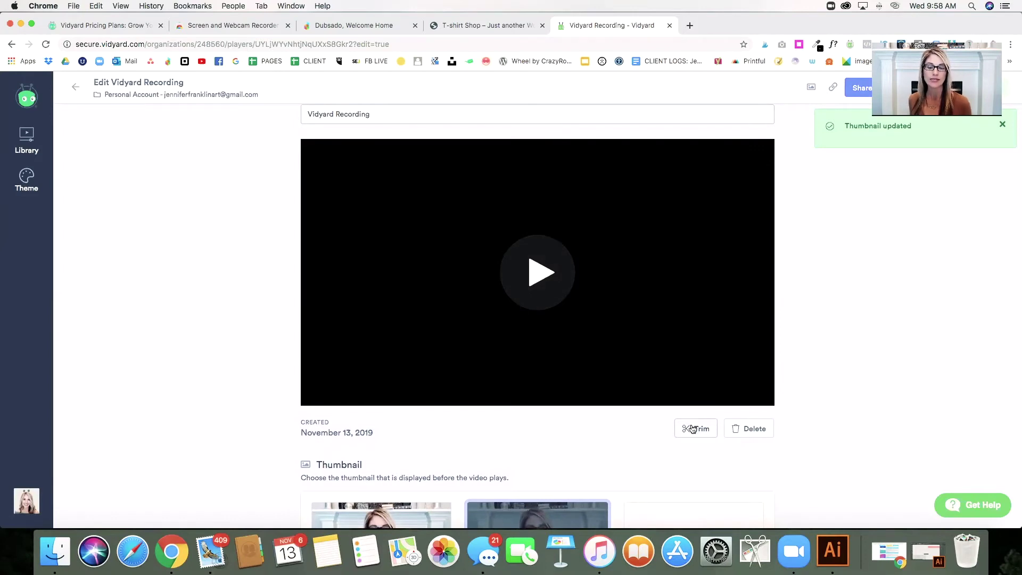
Step: Trim a little off the end of the recording
left_click(692, 429)
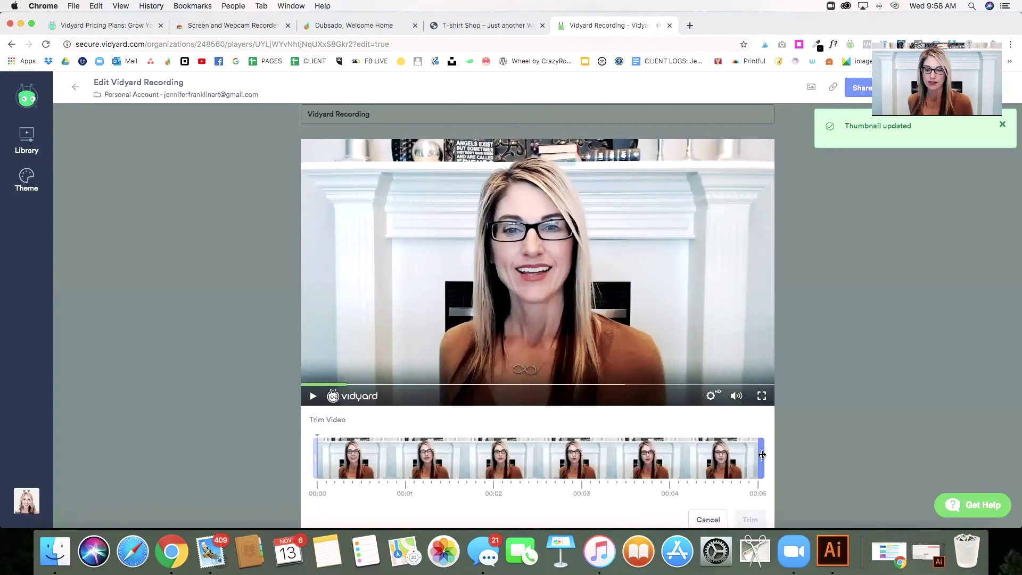
left_click_drag(761, 458, 736, 459)
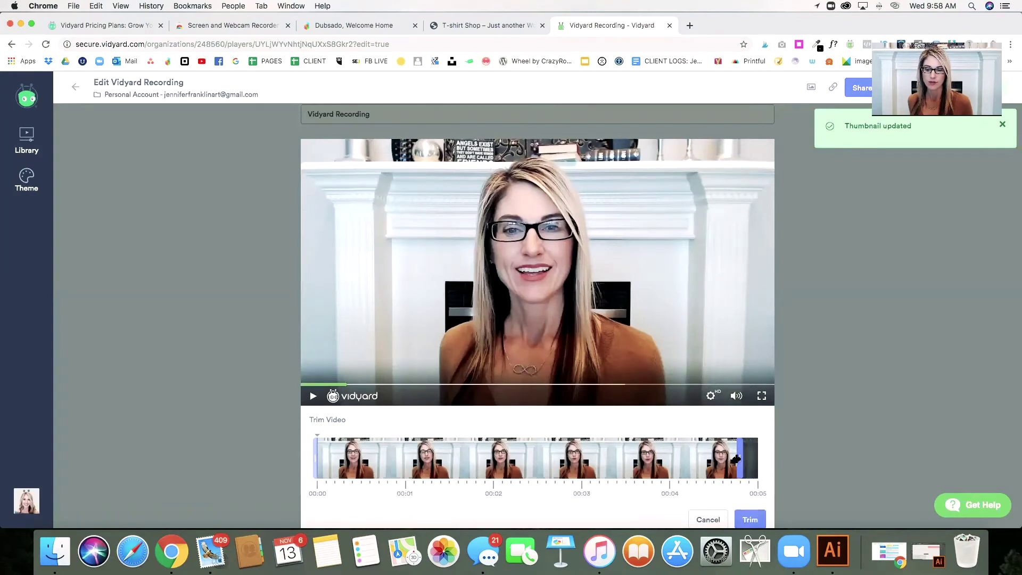
left_click(750, 519)
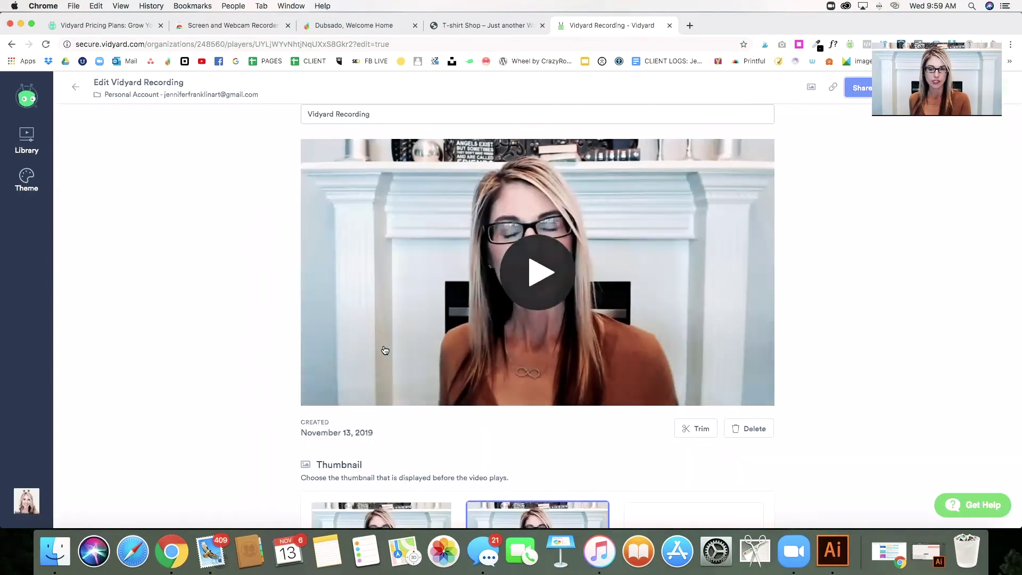
Step: Trim a little off the start of the clip, previewing it before applying
left_click(692, 428)
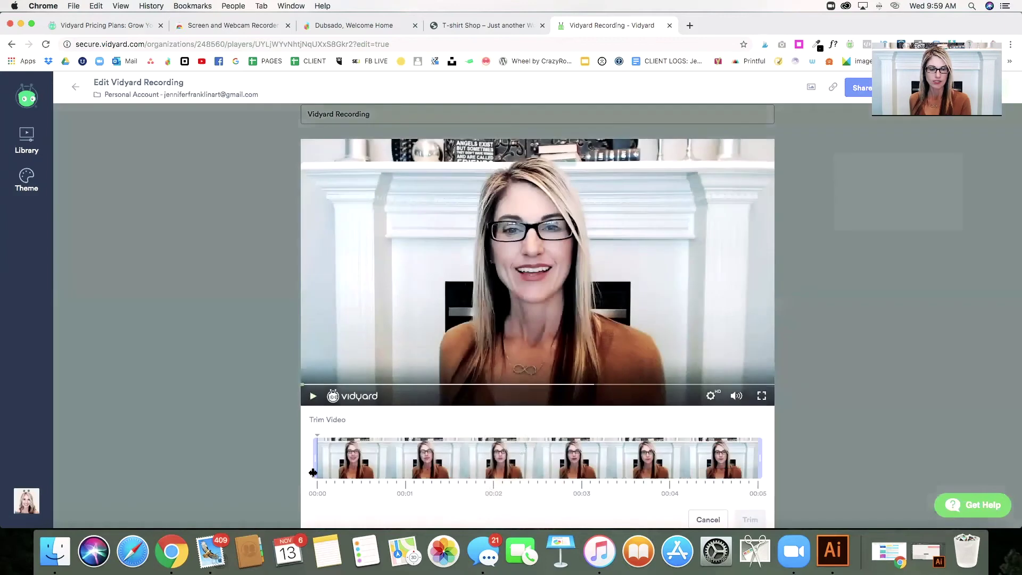
mouse_move(316, 468)
left_mouse_down()
mouse_move(332, 470)
mouse_move(334, 451)
left_mouse_up()
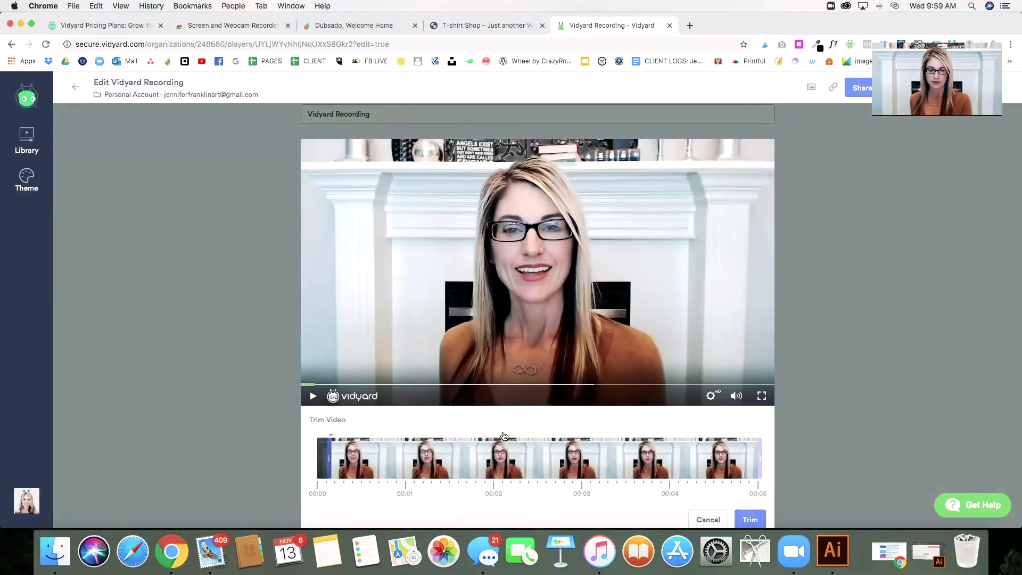
left_click(314, 399)
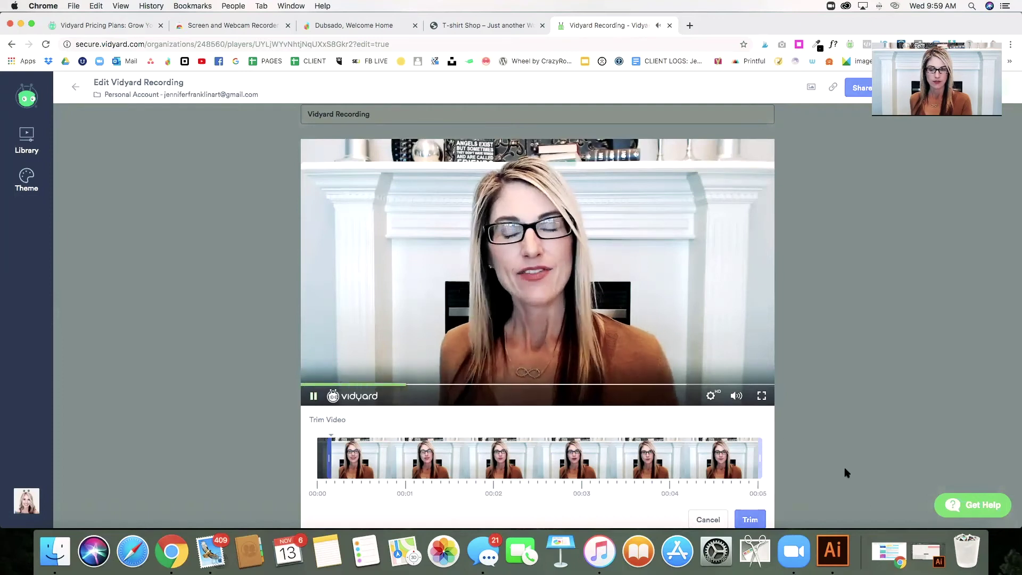
left_click(760, 521)
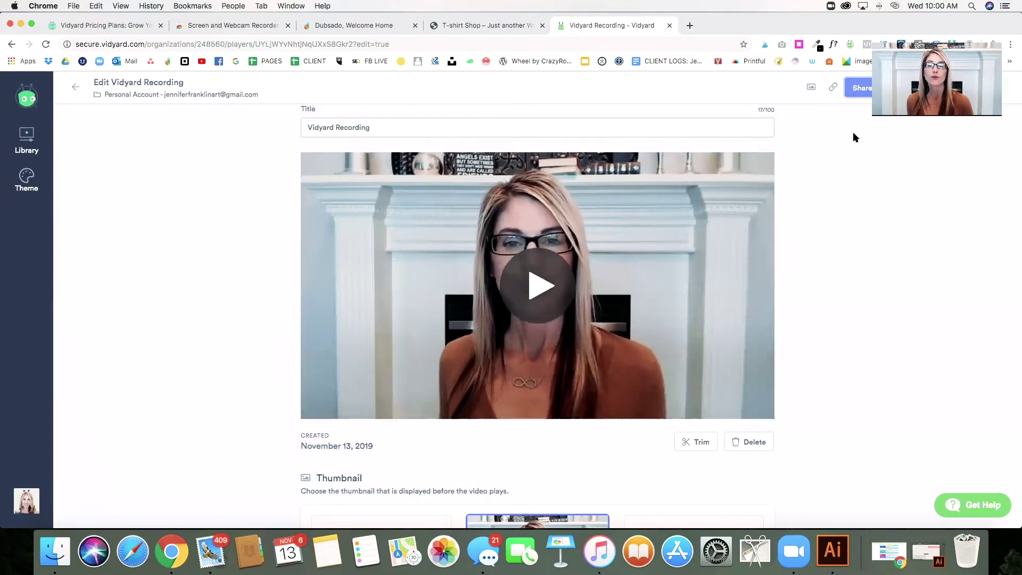
Step: Copy the trimmed recording's link and thumbnail from its Share dialog
left_click(858, 90)
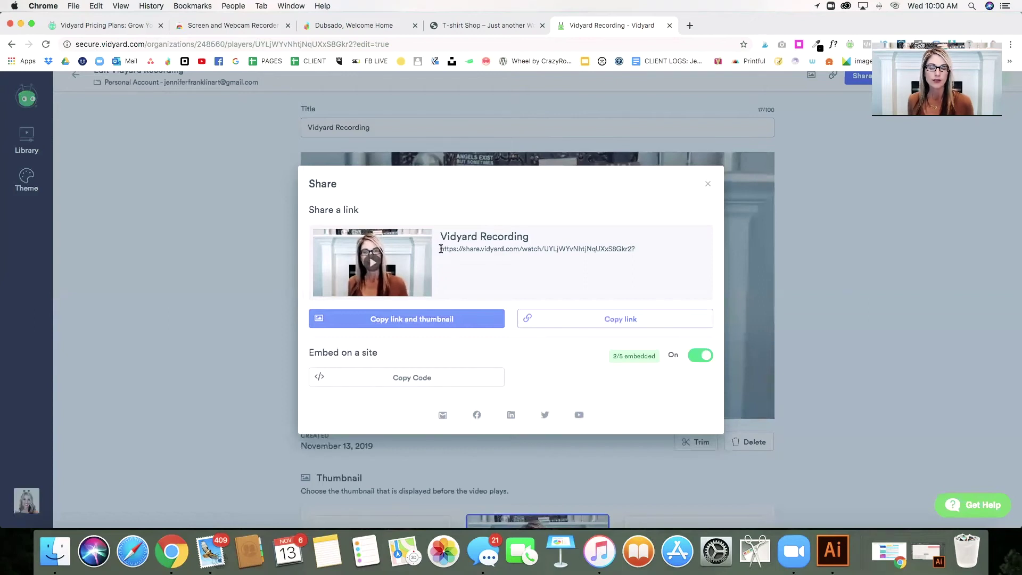
left_click_drag(440, 248, 636, 248)
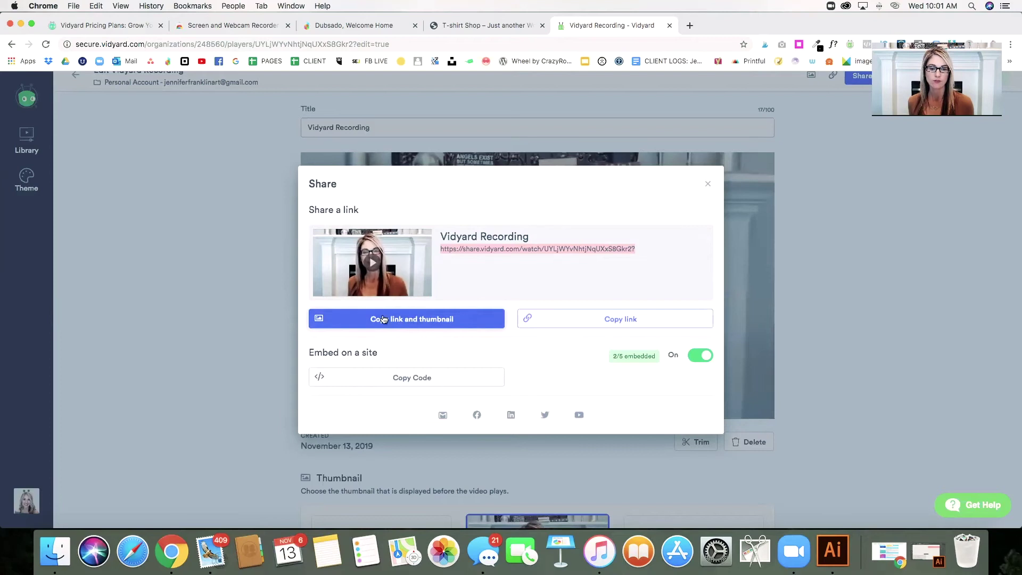
left_click(418, 318)
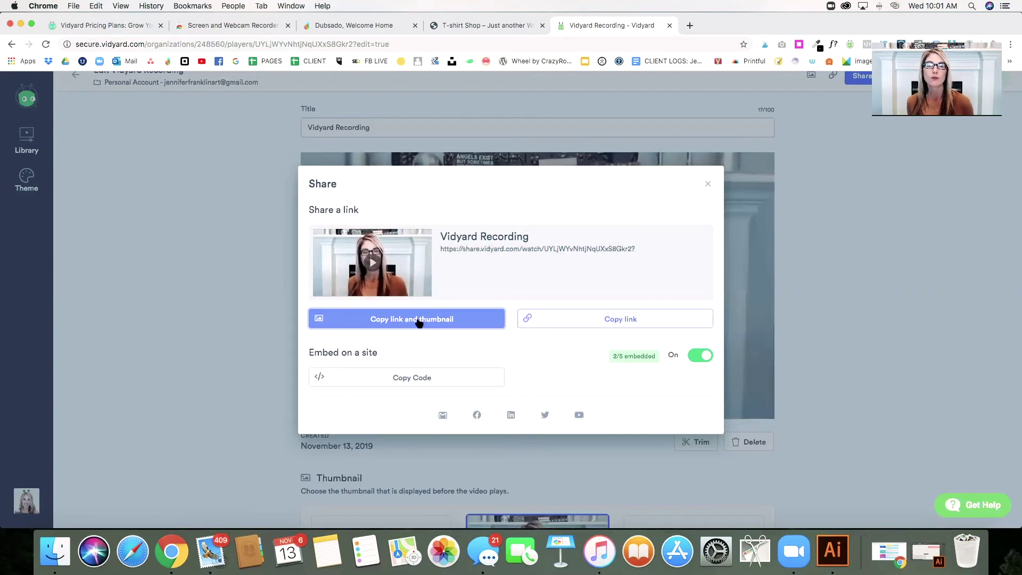
Step: Start a 'welcome!' email in Dubsado and paste the Vidyard thumbnail and link under 'Hi,'
left_click(353, 25)
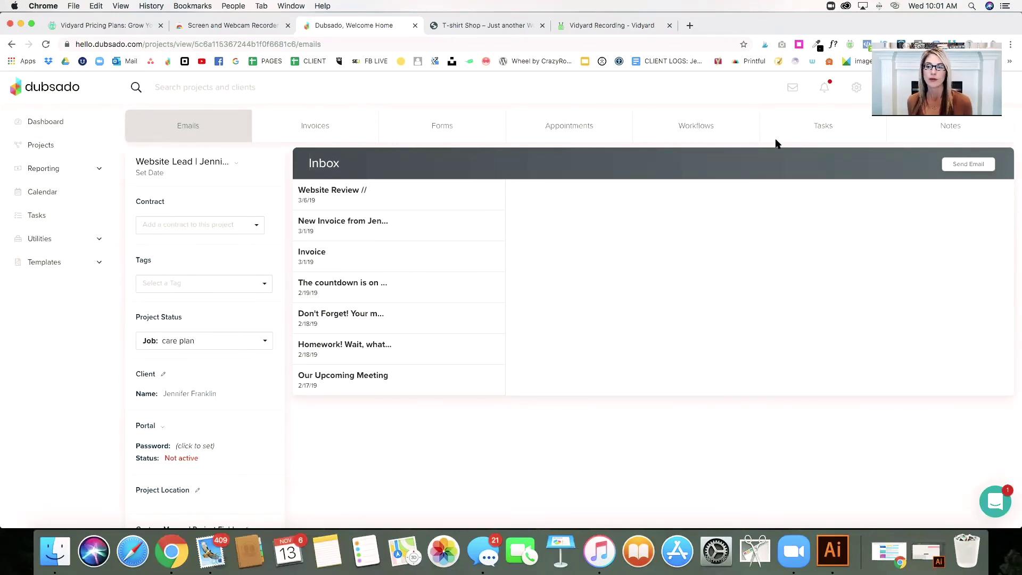
left_click(969, 164)
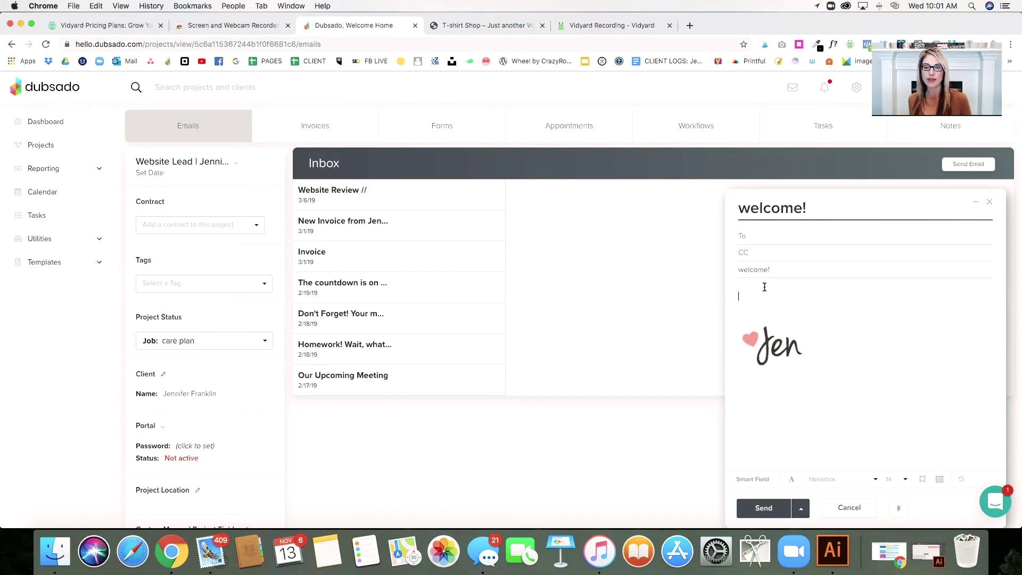
type("Hi")
key("Return")
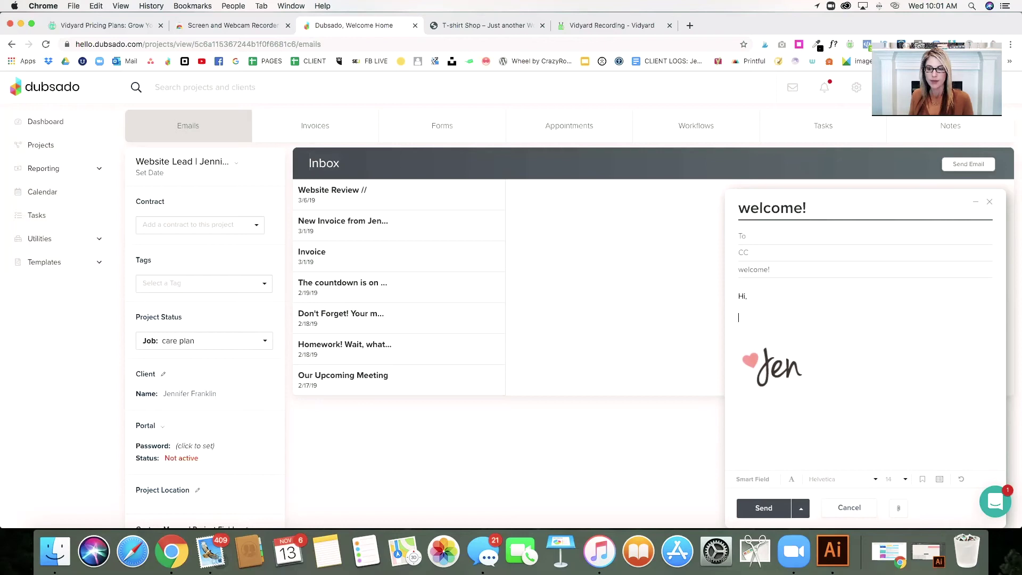
key("ctrl+v")
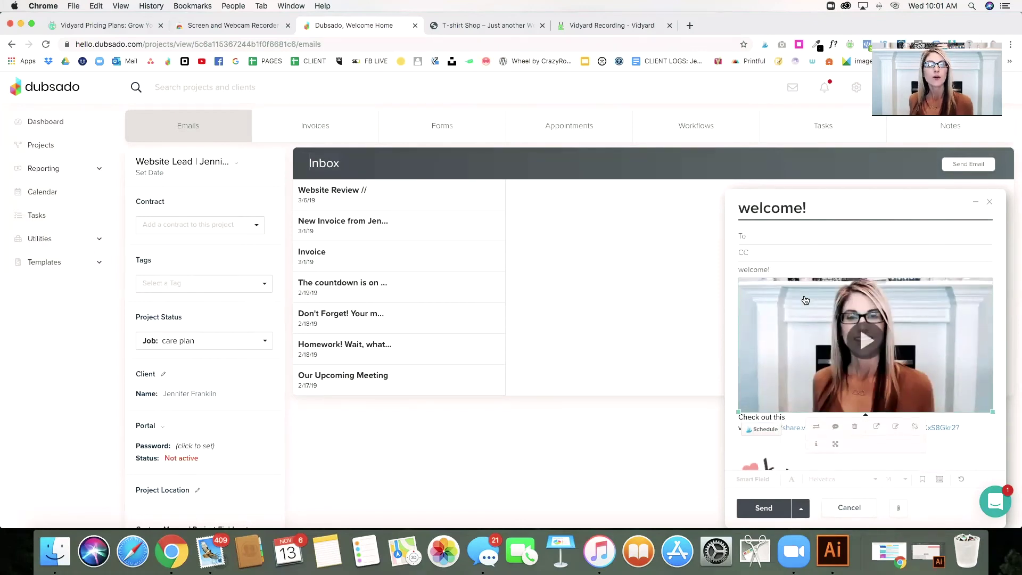
scroll(806, 301, "down", 2)
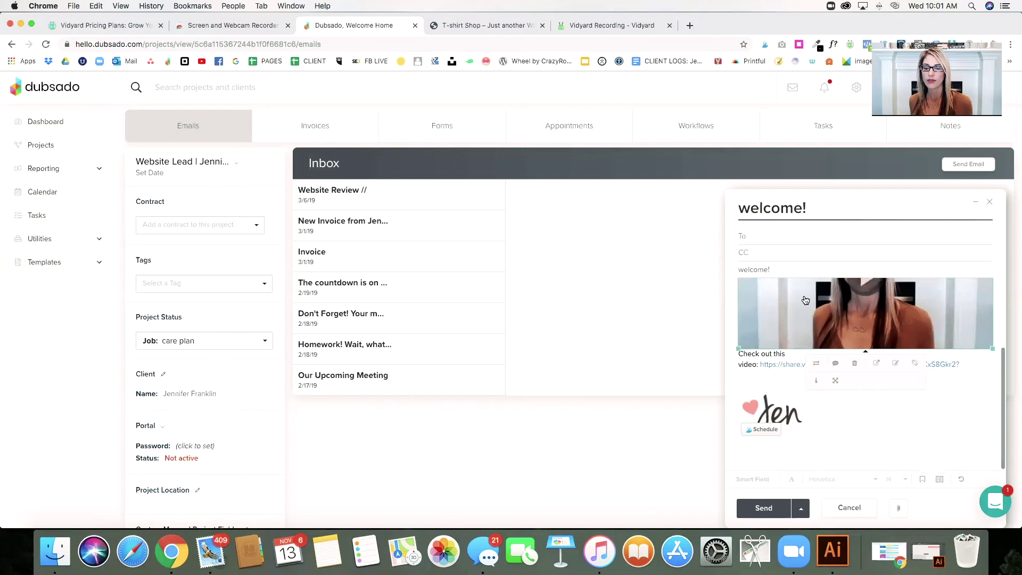
scroll(816, 301, "up", 2)
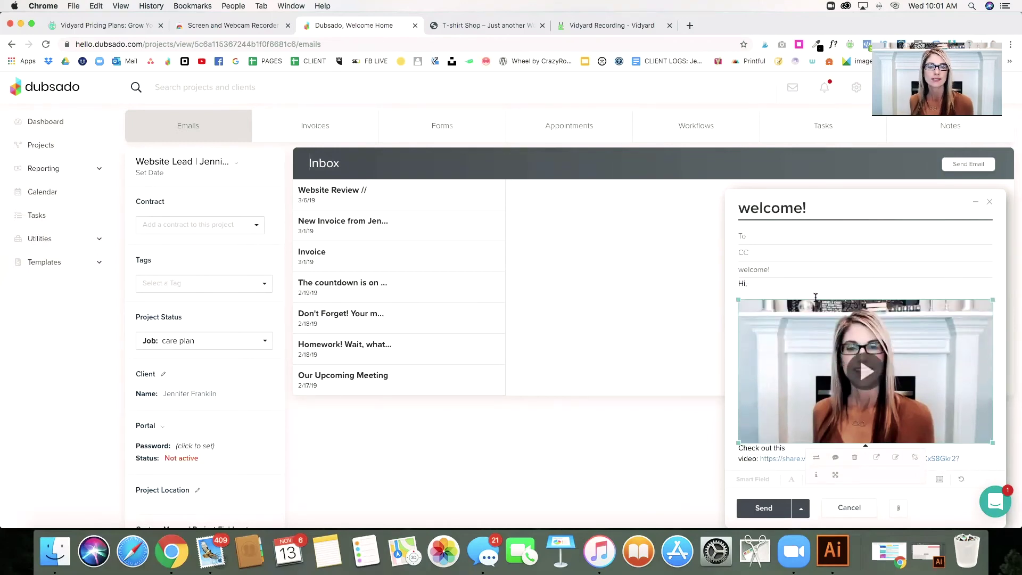
left_click(800, 508)
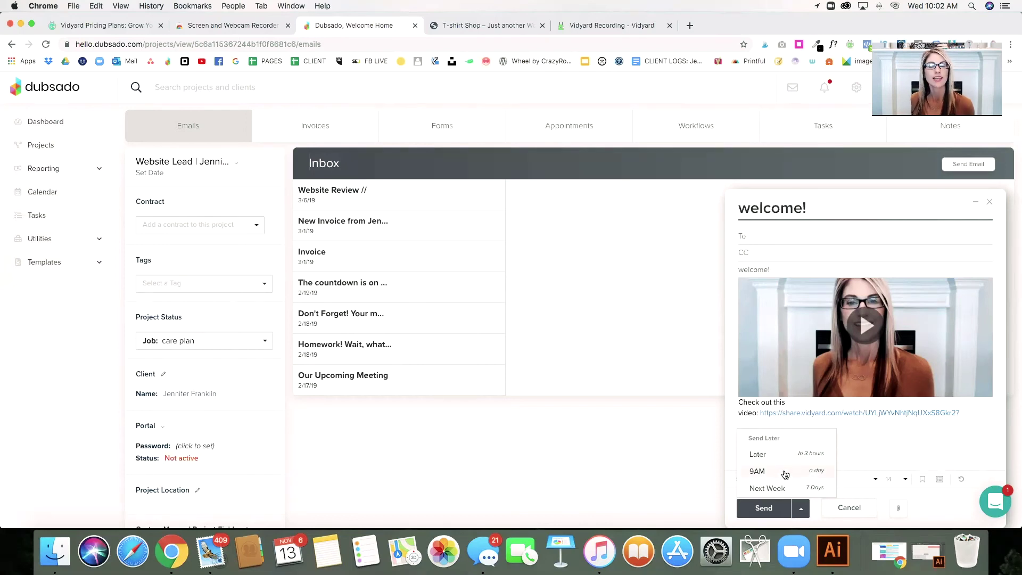
left_click(890, 443)
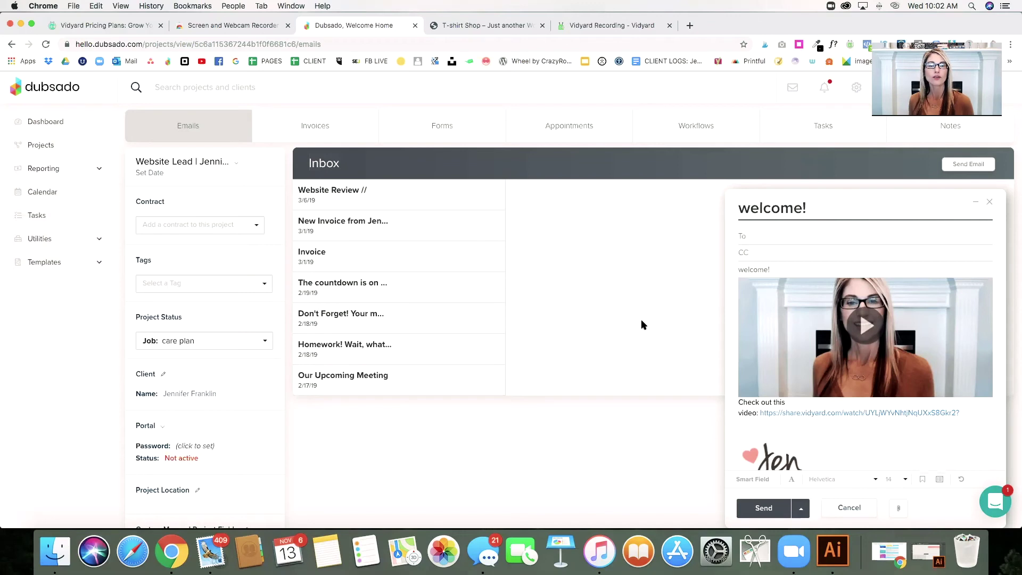
Step: Turn on 'Embed on a site' for the recording, copy its embed code, and go to the T-shirt Shop site
left_click(612, 25)
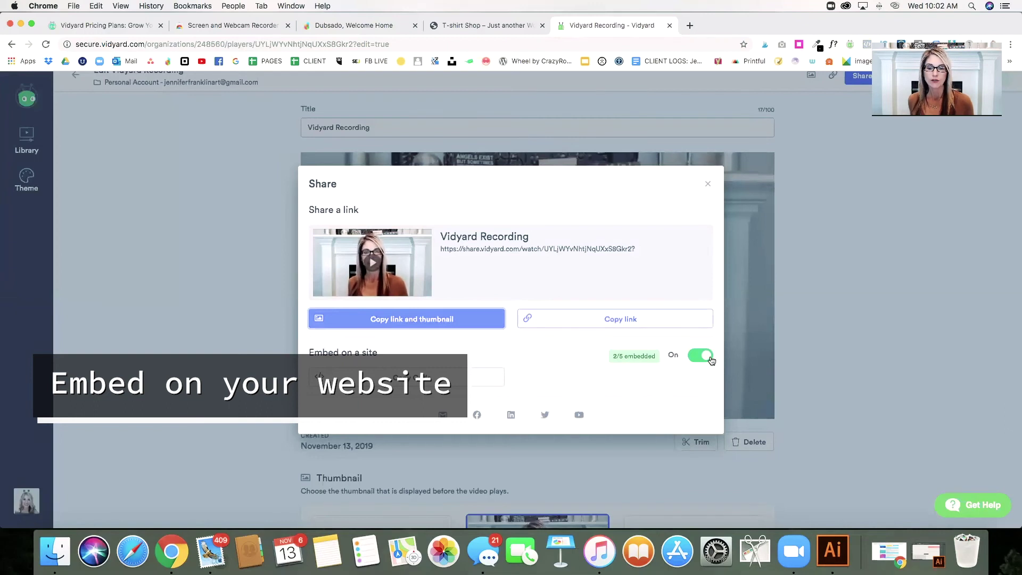
left_click(697, 357)
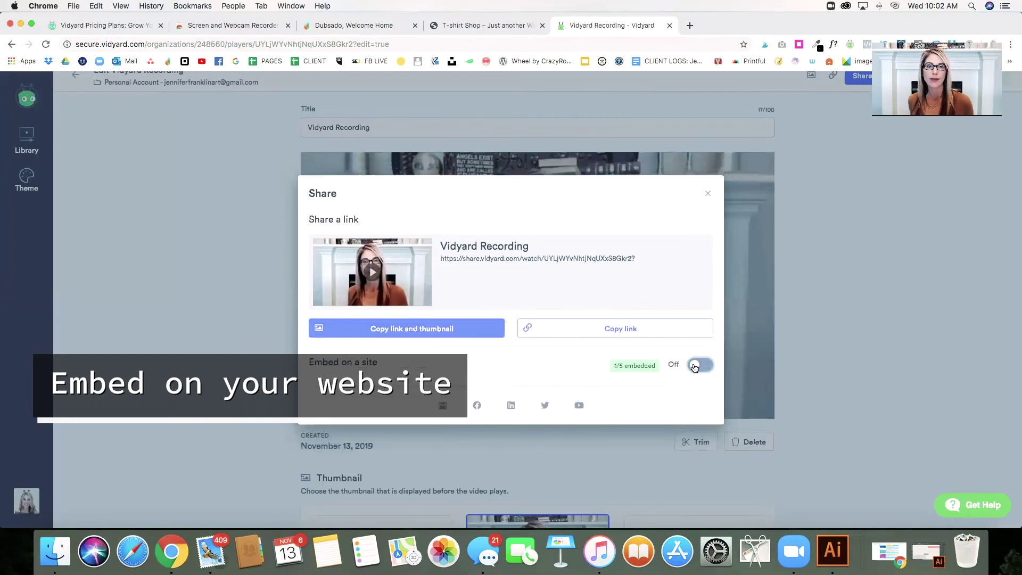
left_click(702, 367)
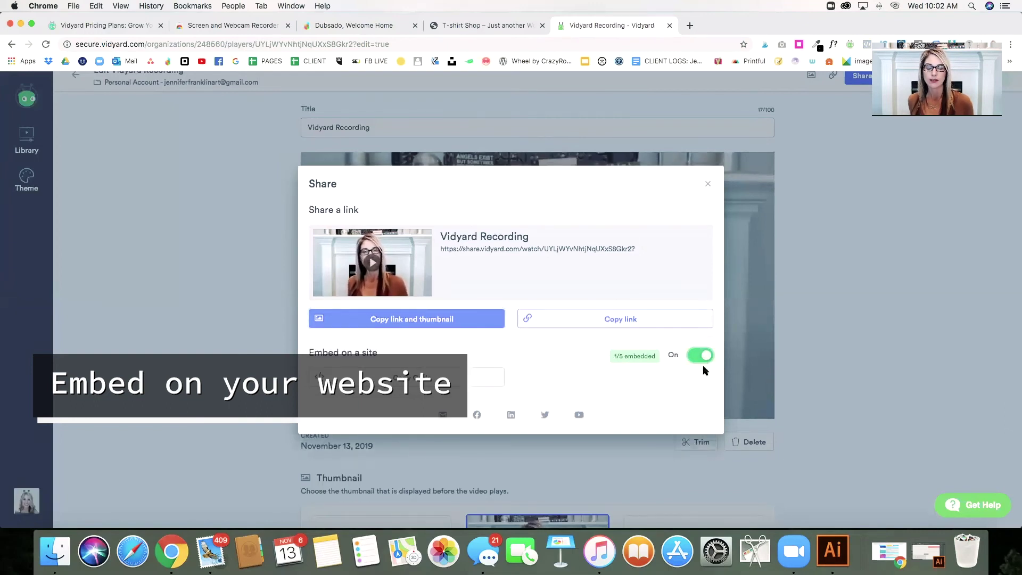
left_click(410, 379)
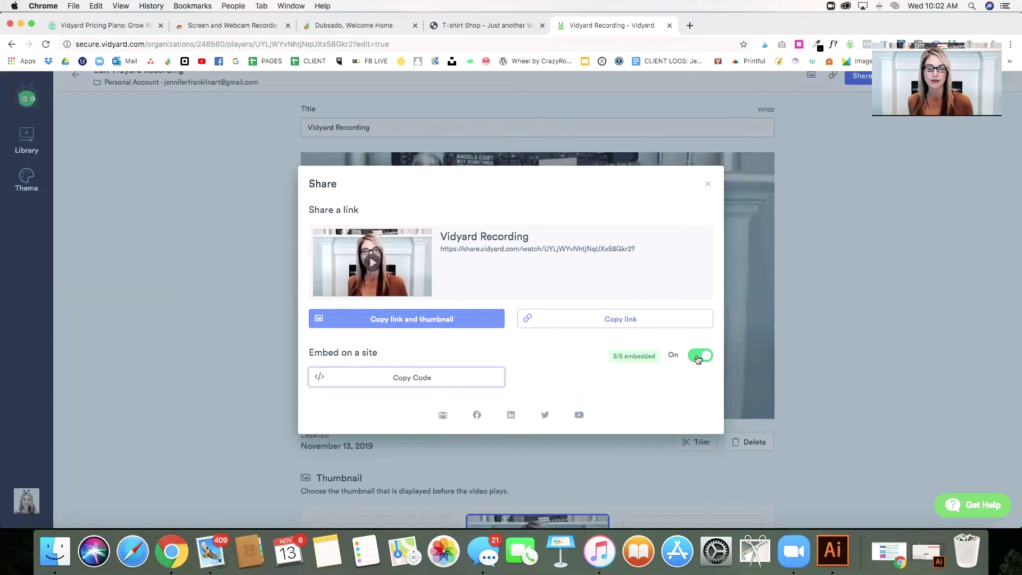
left_click(702, 355)
left_click(701, 365)
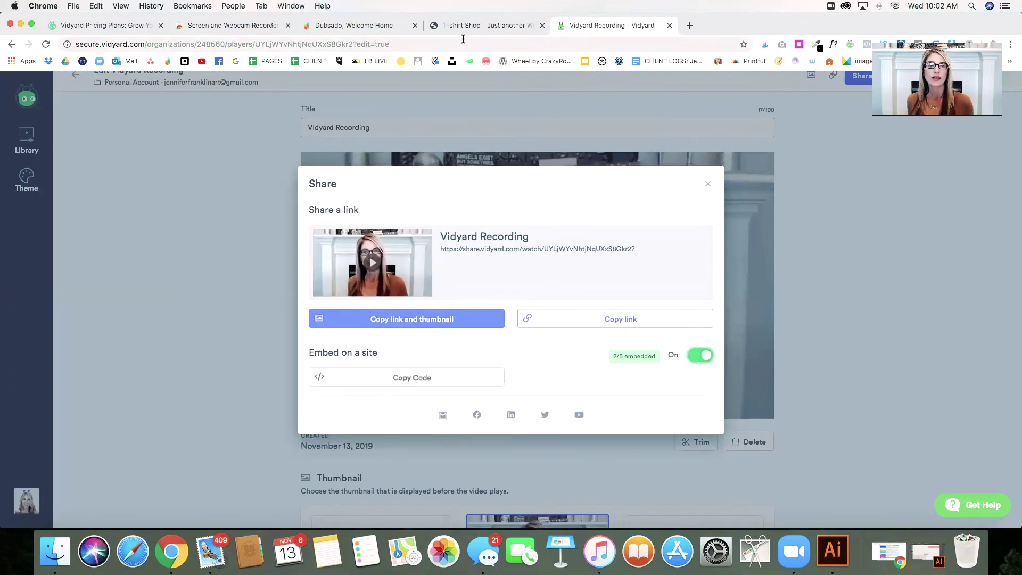
left_click(479, 28)
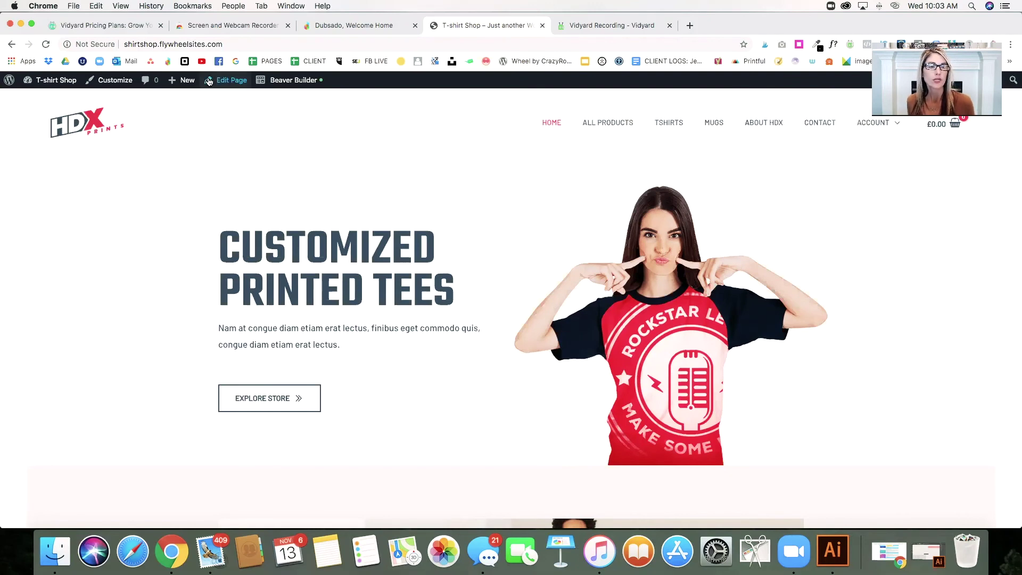
mouse_move(181, 80)
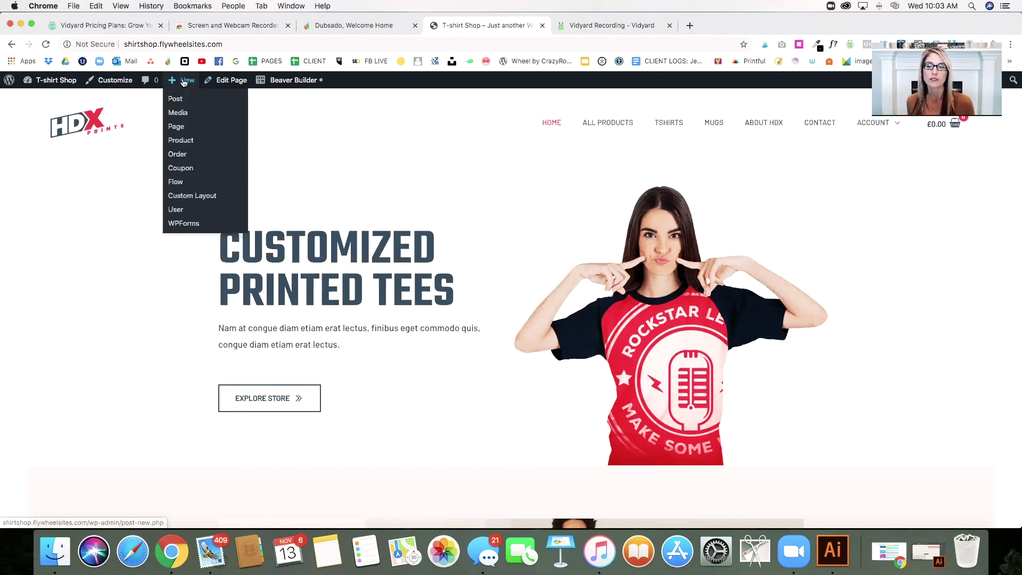
Step: Create a WordPress page titled 'welcome' with the Vidyard embed code and update it
left_click(180, 130)
type("we")
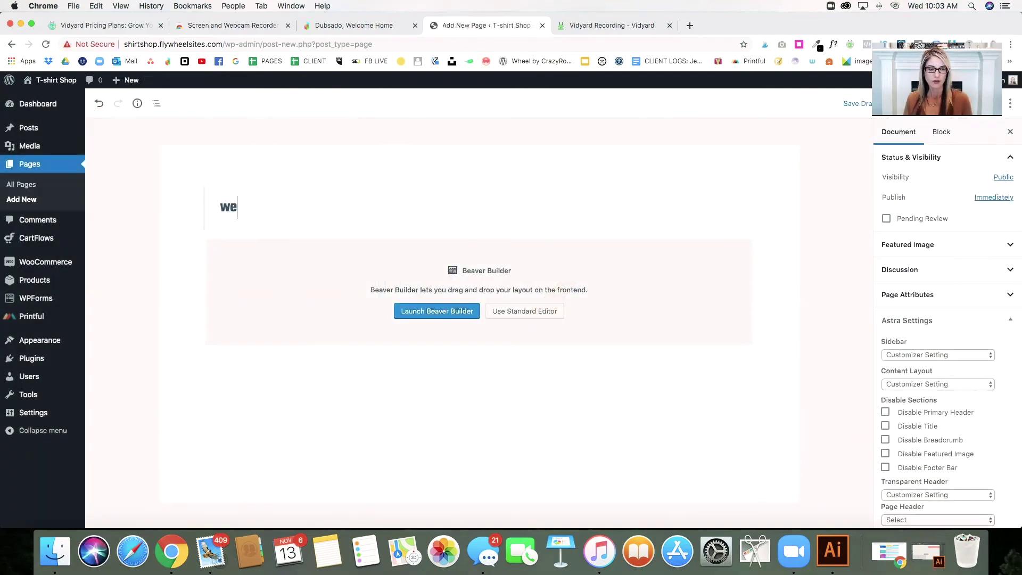
type("lcome")
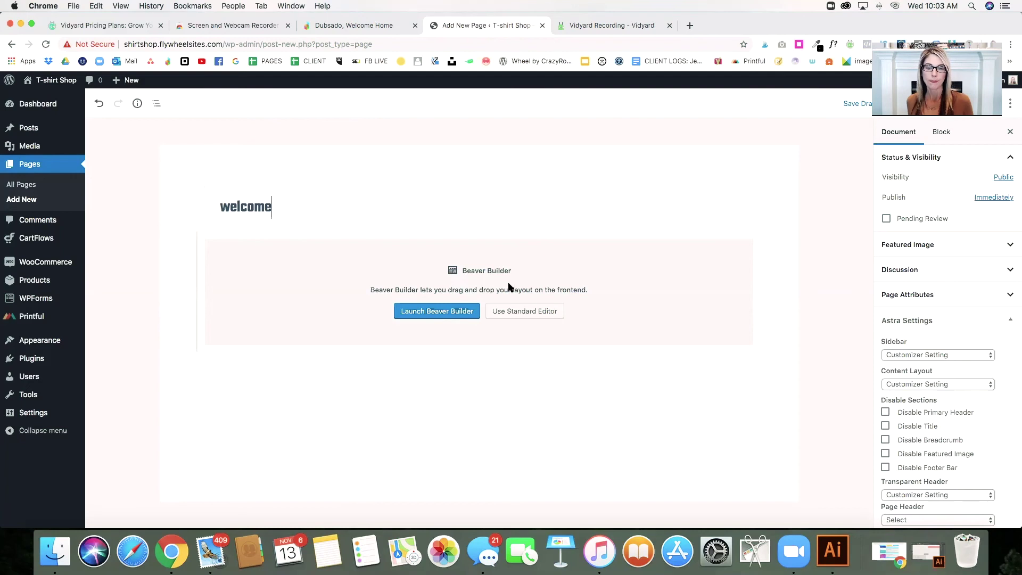
left_click(523, 312)
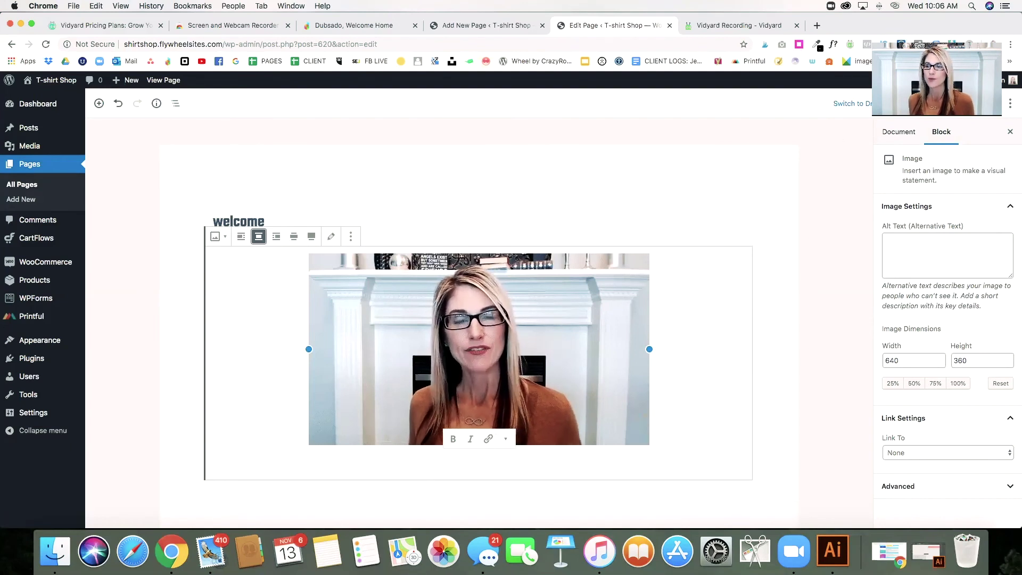
left_click(900, 103)
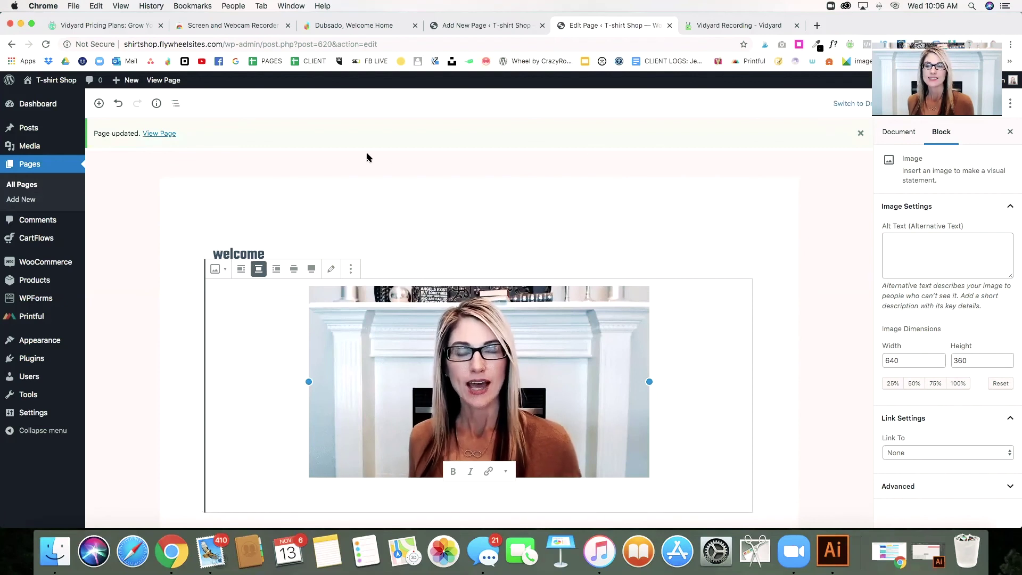
Step: Check the embedded video on the live welcome page, then return to Vidyard's share options
left_click(167, 135)
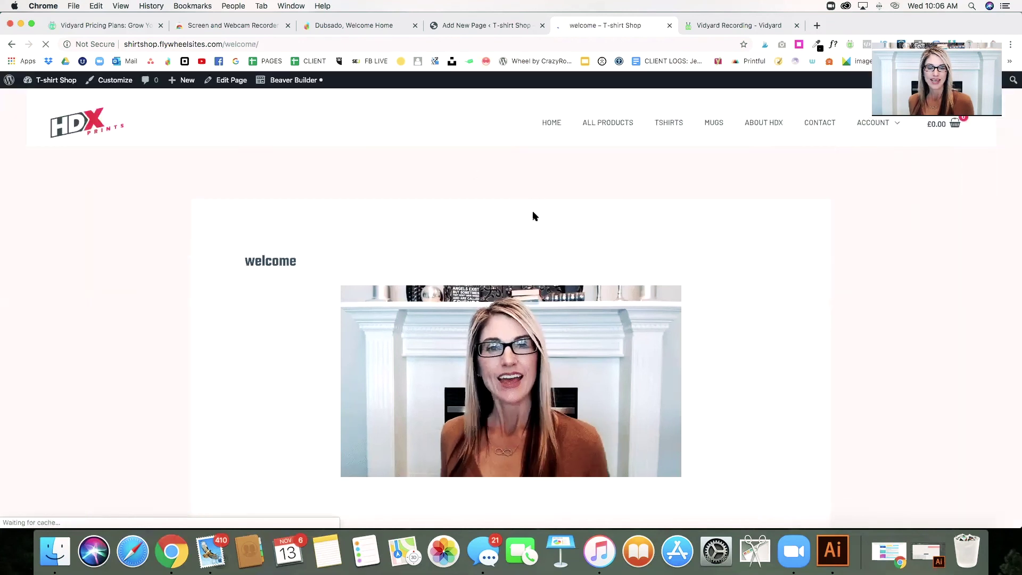
scroll(532, 215, "down", 3)
scroll(516, 358, "down", 3)
scroll(516, 357, "up", 3)
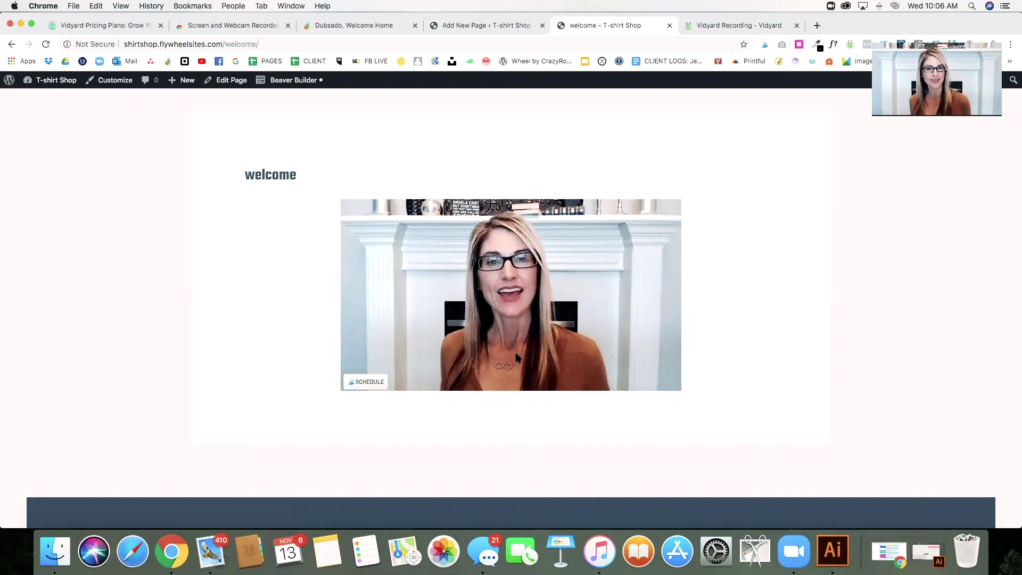
left_click(708, 25)
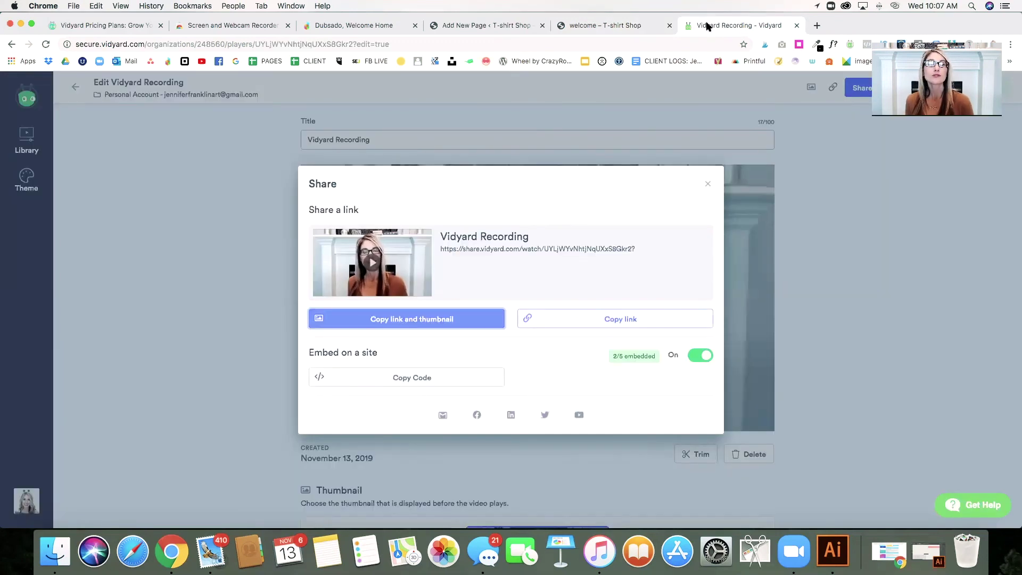